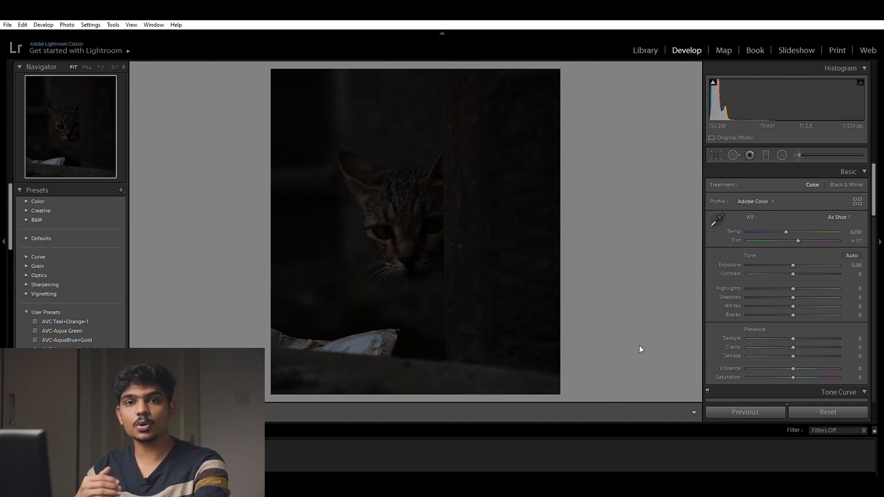
Step: Set the photo's exposure to +1.31, highlights to +56, shadows to +53 and clarity to +6, and compare it with the original
{"action": "left_click_drag", "start_coordinate": [794, 256], "coordinate": [805, 253]}
{"action": "left_click_drag", "start_coordinate": [803, 297], "coordinate": [817, 272]}
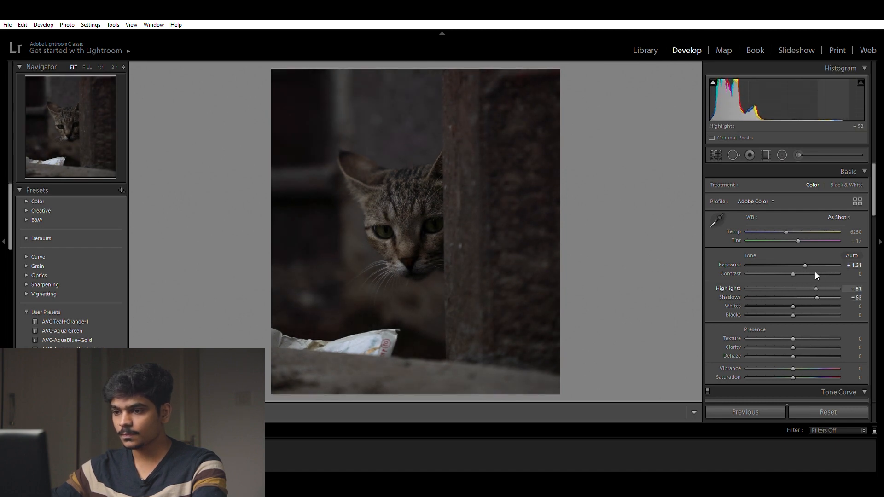
{"action": "left_click_drag", "start_coordinate": [791, 337], "coordinate": [794, 336]}
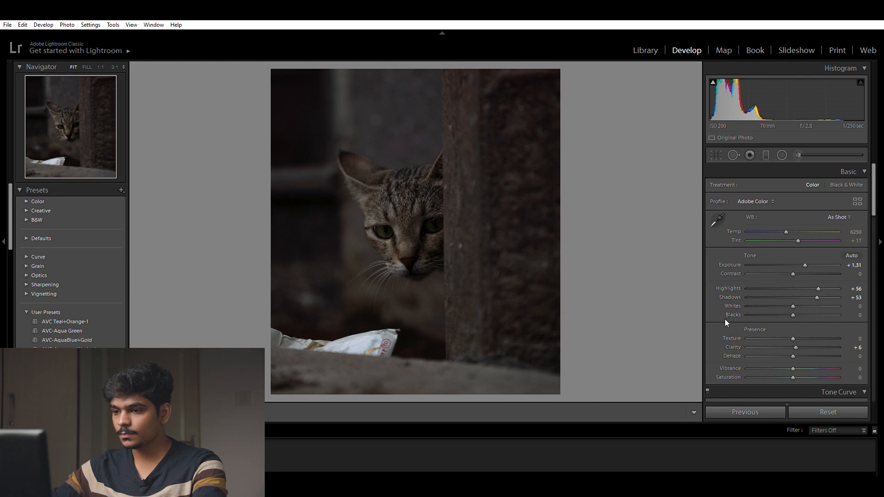
{"action": "left_click_drag", "start_coordinate": [793, 306], "coordinate": [796, 304]}
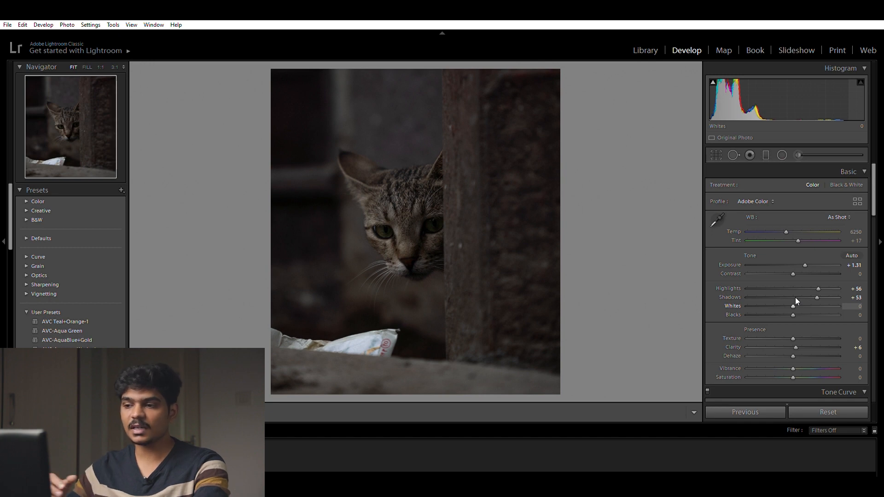
{"action": "key", "text": "backslash"}
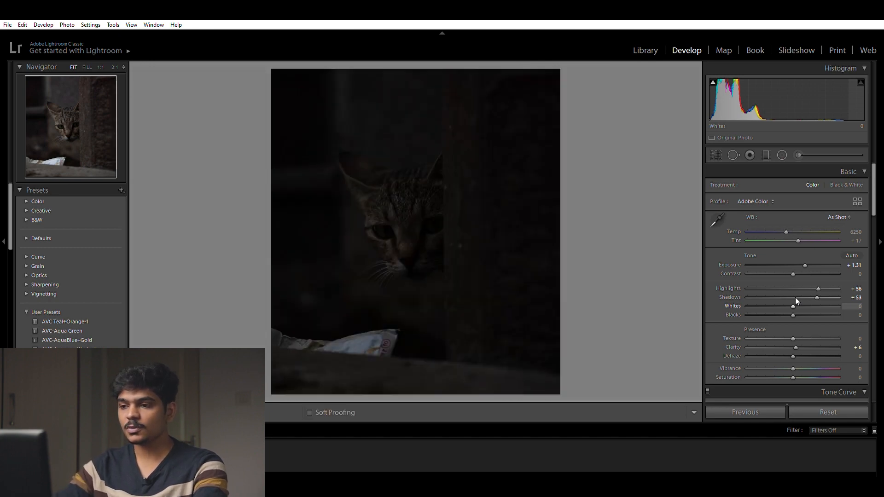
{"action": "key", "text": "backslash"}
{"action": "key", "text": "backslash"}
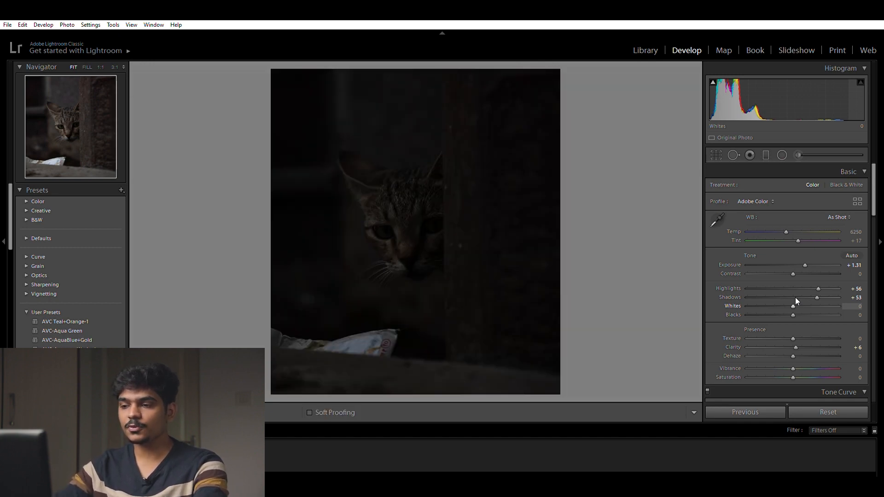
{"action": "key", "text": "backslash"}
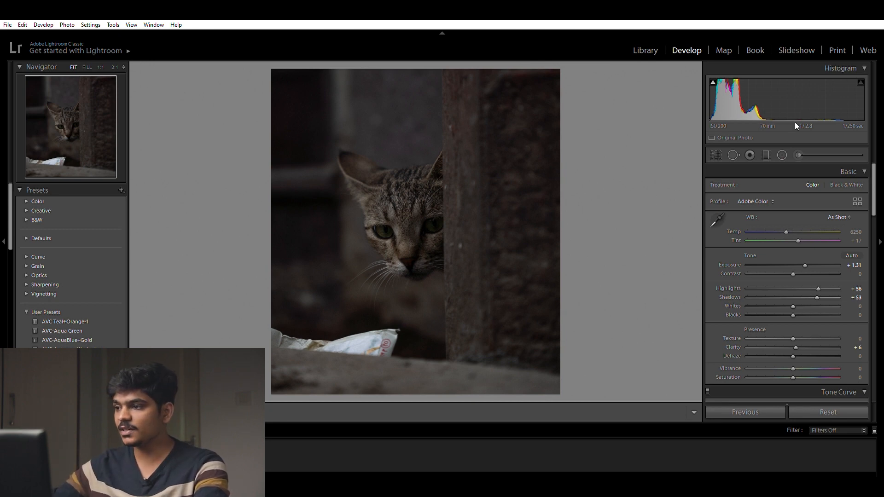
Step: Add a radial filter centred on the cat's head, invert its mask and raise its exposure to brighten the inside
{"action": "left_click", "coordinate": [781, 155]}
{"action": "left_click_drag", "start_coordinate": [368, 199], "coordinate": [499, 328]}
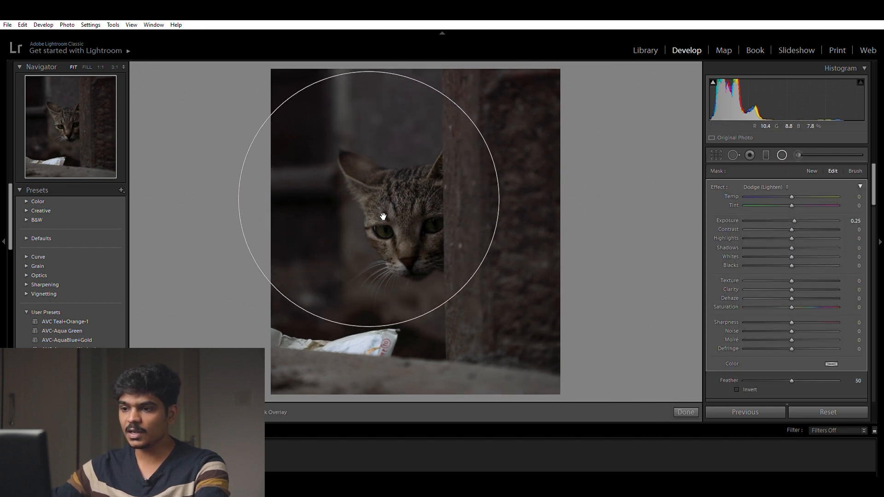
{"action": "left_click_drag", "start_coordinate": [369, 198], "coordinate": [410, 211]}
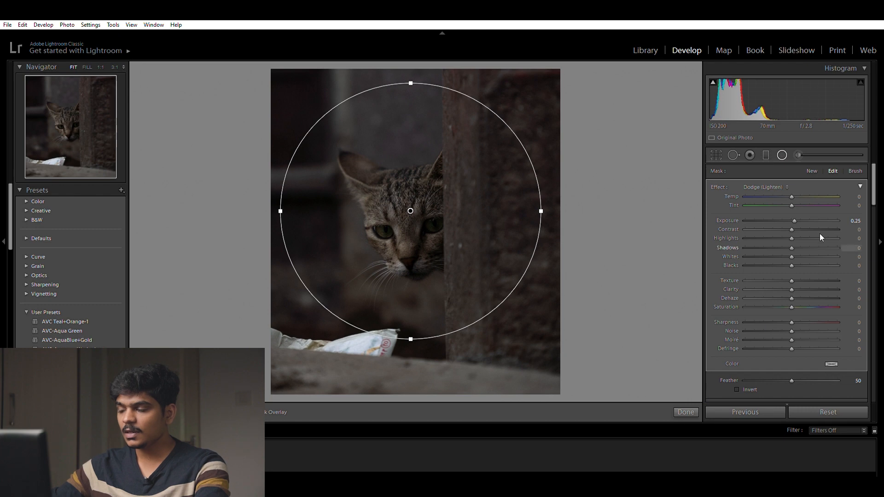
{"action": "left_click", "coordinate": [738, 390]}
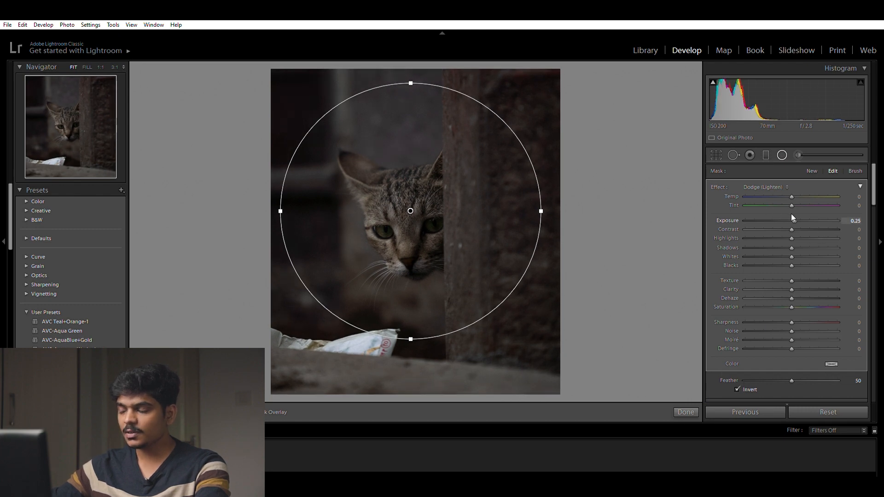
{"action": "left_click_drag", "start_coordinate": [795, 211], "coordinate": [802, 208]}
{"action": "left_click_drag", "start_coordinate": [478, 286], "coordinate": [480, 289]}
{"action": "left_click", "coordinate": [687, 412]}
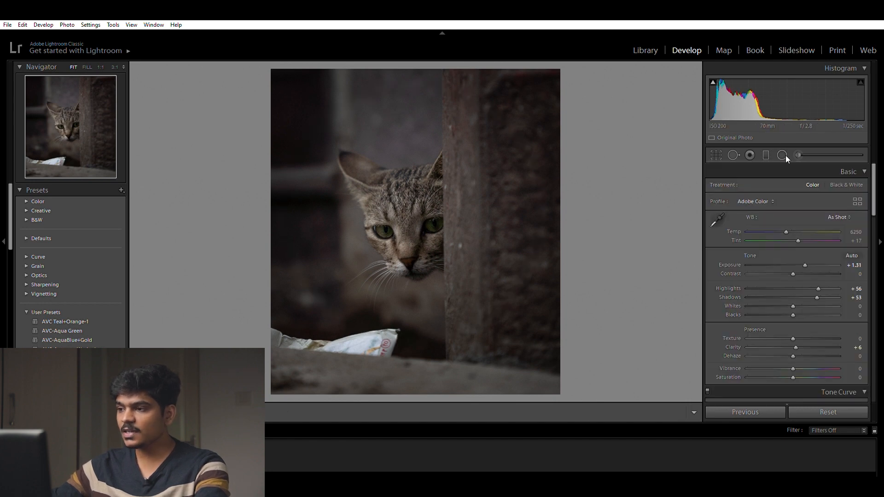
Step: Add a second, non-inverted radial filter around the cat's head and lower its exposure to darken the surroundings
{"action": "left_click", "coordinate": [782, 154]}
{"action": "left_click_drag", "start_coordinate": [351, 195], "coordinate": [481, 315]}
{"action": "left_click_drag", "start_coordinate": [366, 196], "coordinate": [421, 203]}
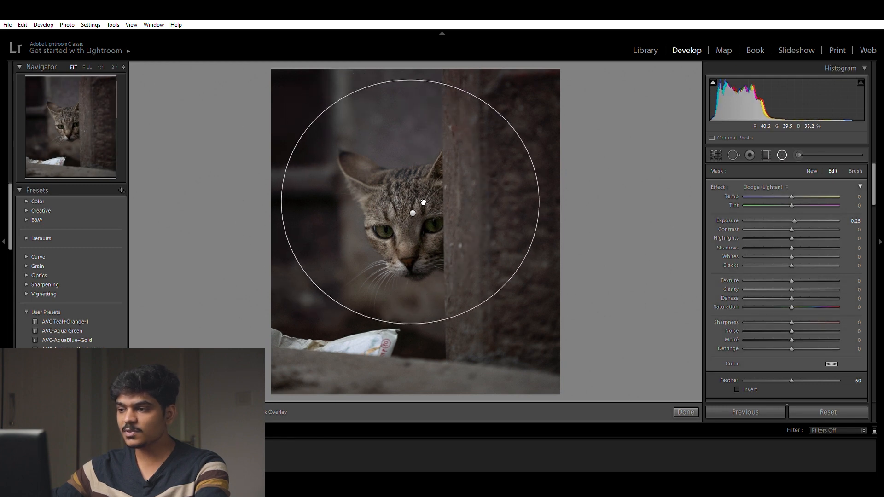
{"action": "left_click_drag", "start_coordinate": [814, 217], "coordinate": [785, 209]}
{"action": "left_click", "coordinate": [685, 412]}
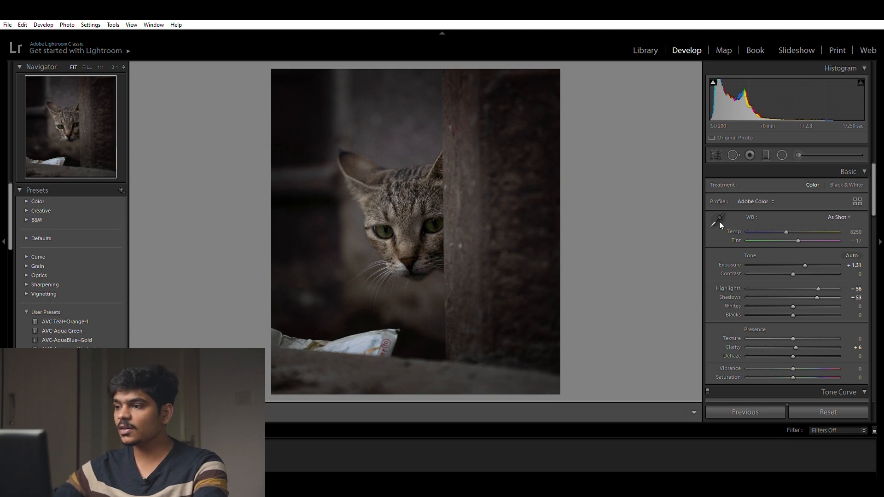
Step: Add a graduated filter from the photo's right edge to the post's inner edge with exposure −0.62
{"action": "left_click", "coordinate": [765, 155]}
{"action": "left_click_drag", "start_coordinate": [571, 242], "coordinate": [446, 239]}
{"action": "left_click_drag", "start_coordinate": [794, 217], "coordinate": [783, 211]}
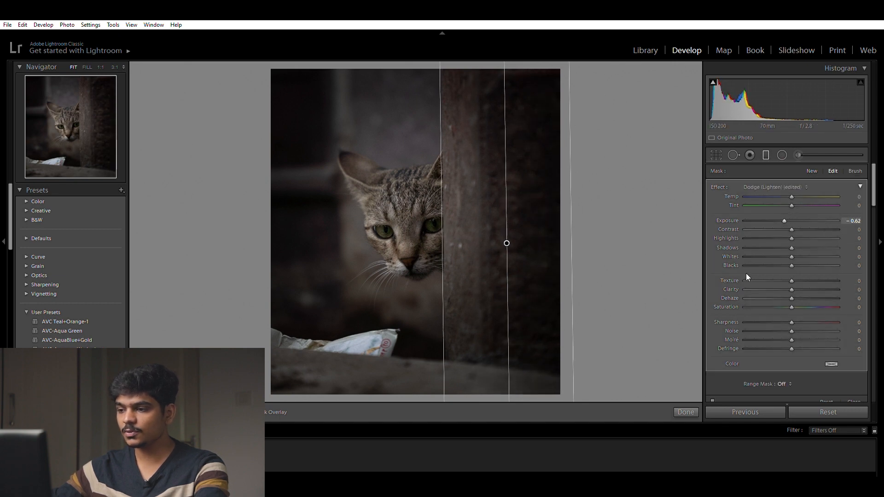
{"action": "left_click", "coordinate": [679, 408]}
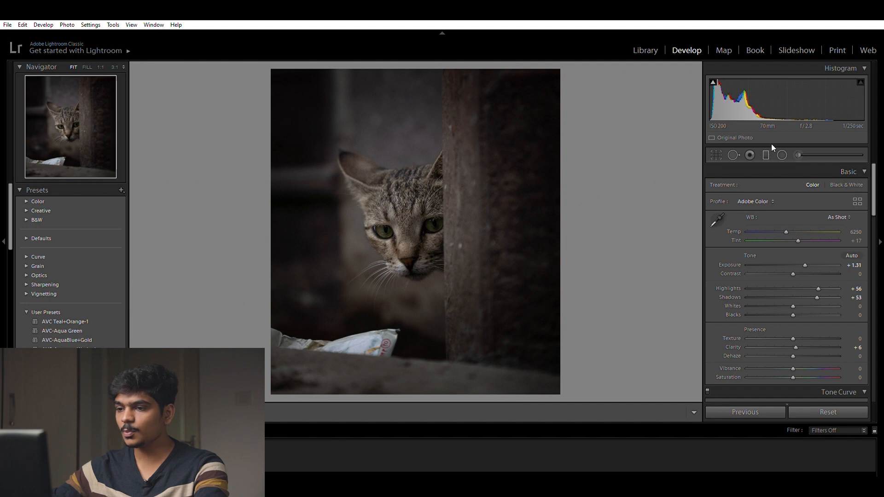
Step: Add a graduated filter from the photo's bottom edge up to the cat's chin with exposure −0.82
{"action": "key", "text": "m"}
{"action": "left_click_drag", "start_coordinate": [411, 398], "coordinate": [414, 278]}
{"action": "left_click_drag", "start_coordinate": [794, 212], "coordinate": [782, 210]}
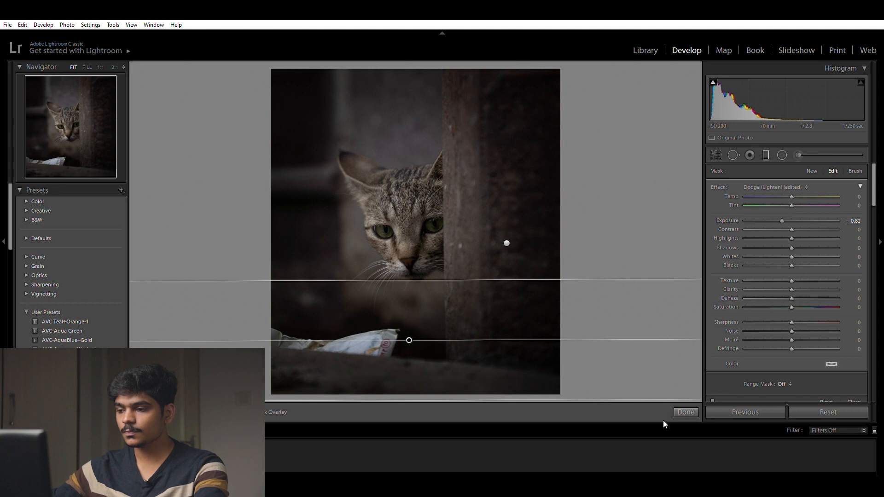
{"action": "left_click", "coordinate": [686, 412]}
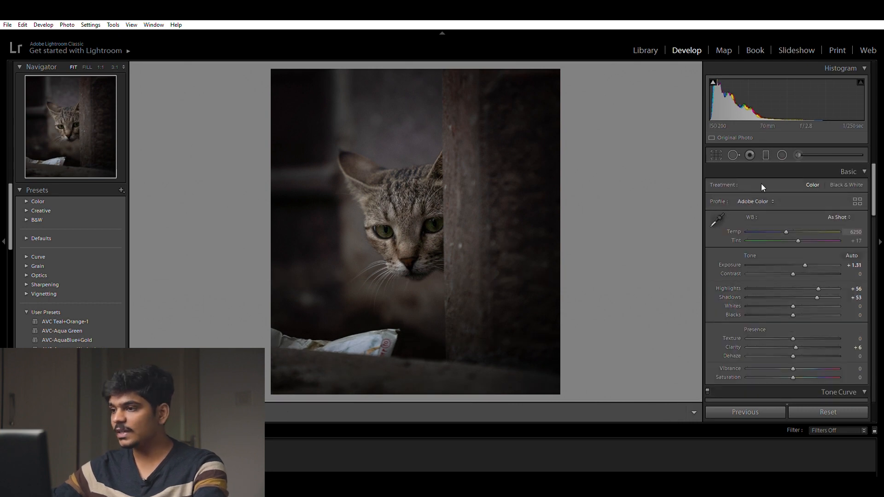
Step: Add a graduated filter from beyond the photo's left edge across the cat to the post and raise its exposure
{"action": "left_click", "coordinate": [766, 154]}
{"action": "left_click_drag", "start_coordinate": [249, 174], "coordinate": [483, 197]}
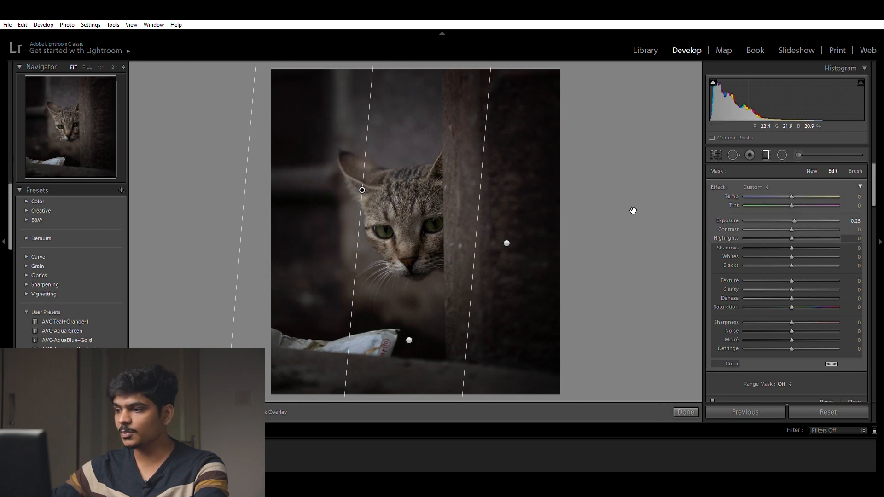
{"action": "left_click_drag", "start_coordinate": [794, 211], "coordinate": [800, 209]}
{"action": "key", "text": "m"}
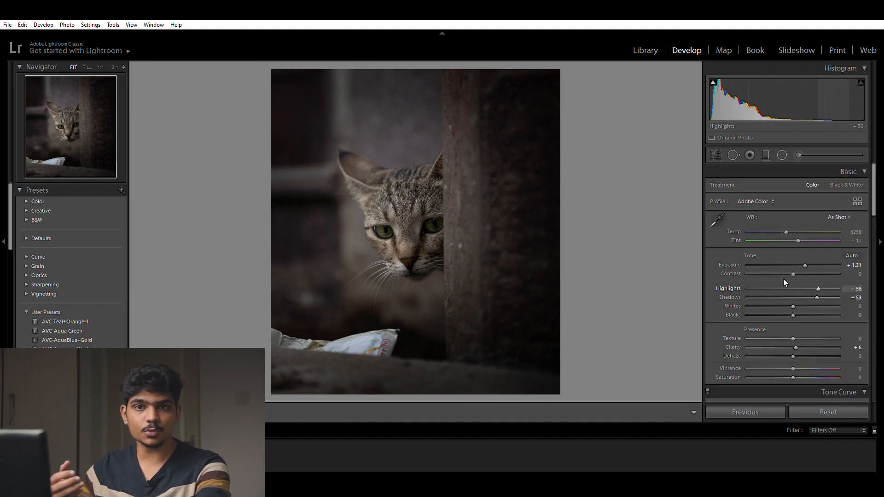
Step: Paint an adjustment brush mask over the cat's forehead using brush size 16 and feather 85
{"action": "left_click", "coordinate": [798, 154]}
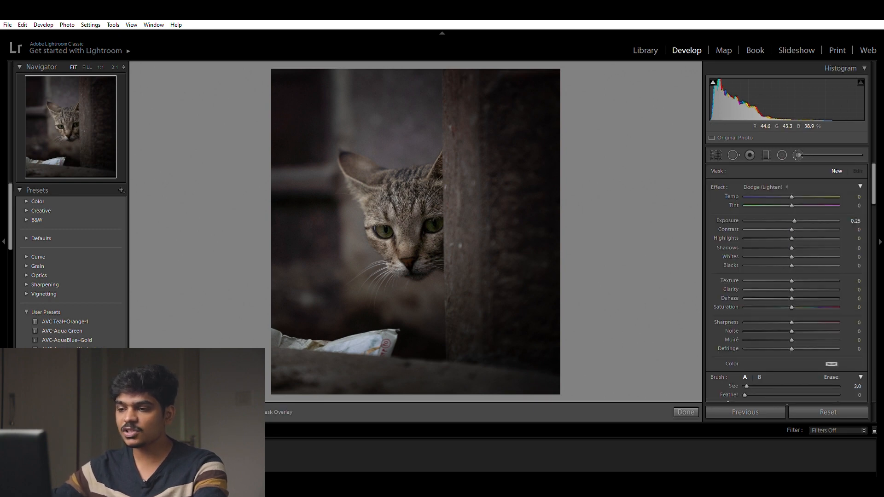
{"action": "scroll", "coordinate": [409, 244], "scroll_direction": "up", "scroll_amount": 4}
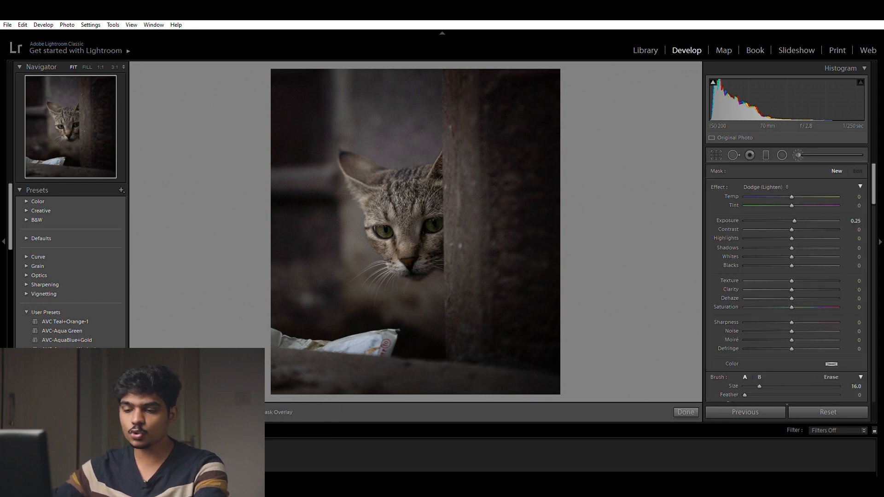
{"action": "left_click_drag", "start_coordinate": [409, 208], "coordinate": [431, 221]}
{"action": "key", "text": "ctrl+="}
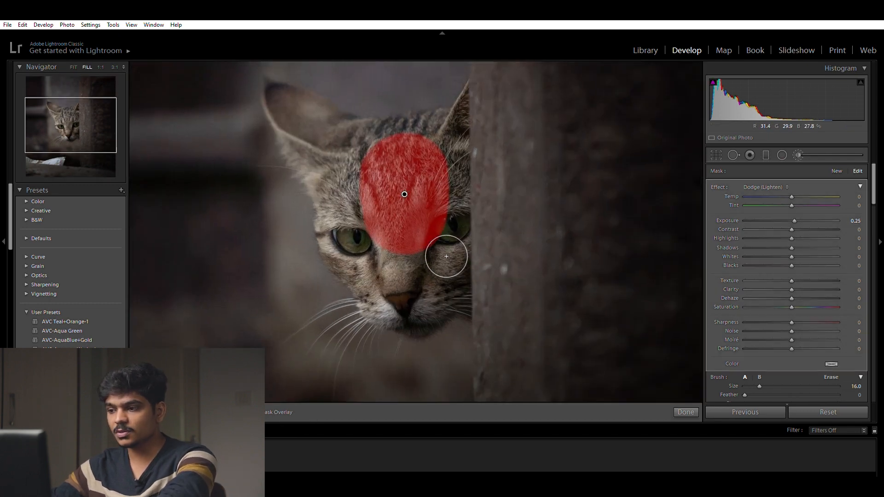
{"action": "left_click_drag", "start_coordinate": [746, 390], "coordinate": [809, 388]}
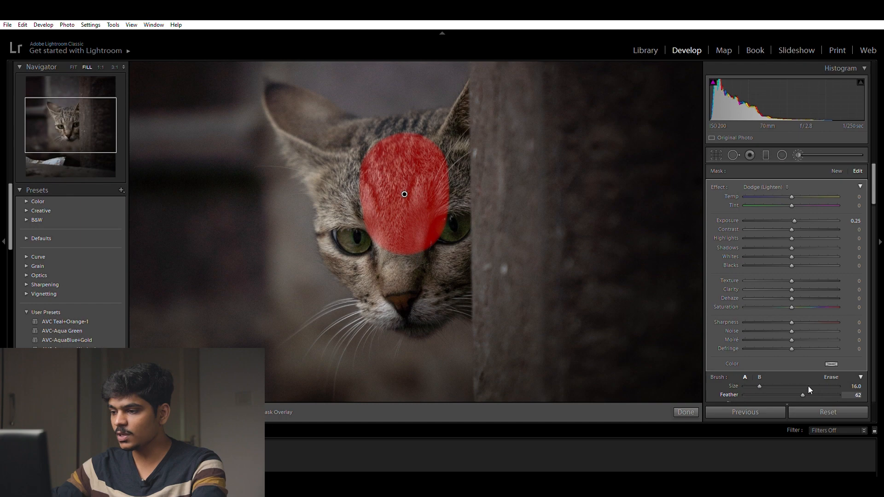
{"action": "mouse_move", "coordinate": [405, 191]}
{"action": "left_mouse_down"}
{"action": "mouse_move", "coordinate": [400, 203]}
{"action": "mouse_move", "coordinate": [415, 198]}
{"action": "mouse_move", "coordinate": [402, 188]}
{"action": "left_mouse_up"}
Step: Extend the brush mask over both of the cat's ears and the top of its head with a smaller brush
{"action": "key", "text": "bracketleft"}
{"action": "key", "text": "bracketleft"}
{"action": "key", "text": "bracketleft"}
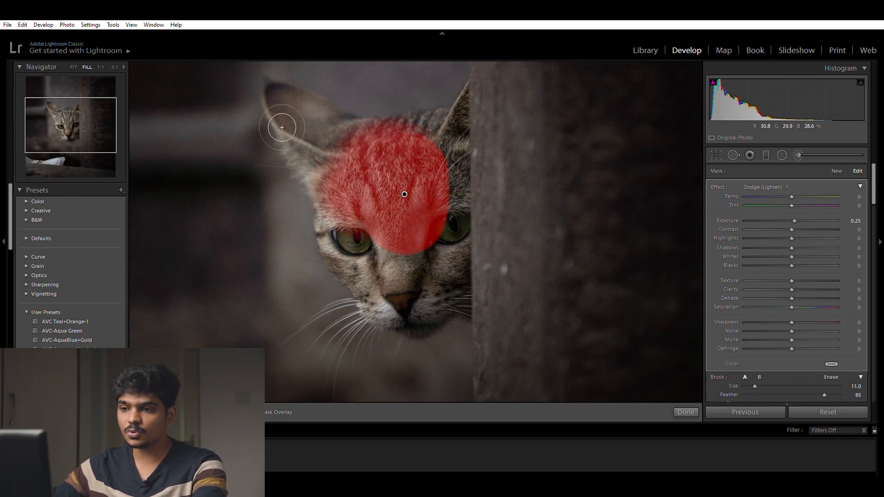
{"action": "left_click_drag", "start_coordinate": [293, 107], "coordinate": [339, 198]}
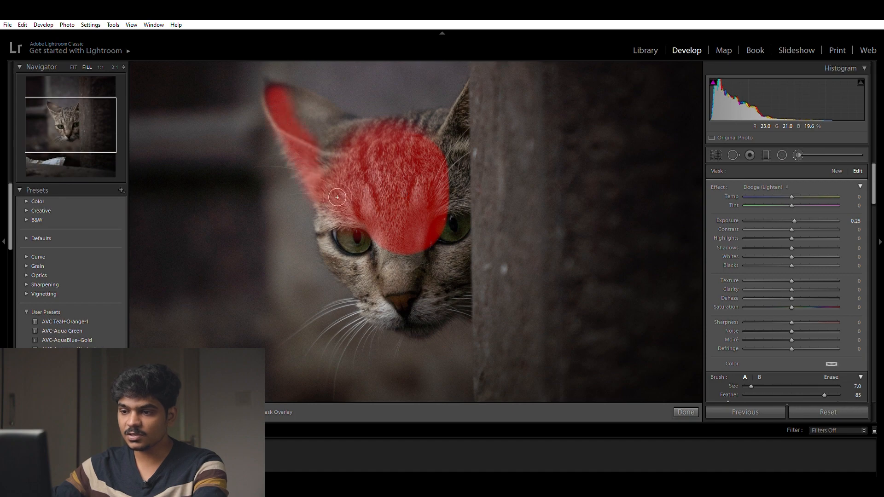
{"action": "mouse_move", "coordinate": [305, 94]}
{"action": "left_mouse_down"}
{"action": "mouse_move", "coordinate": [373, 136]}
{"action": "mouse_move", "coordinate": [356, 137]}
{"action": "mouse_move", "coordinate": [470, 131]}
{"action": "left_mouse_up"}
{"action": "key", "text": "bracketleft"}
{"action": "key", "text": "bracketleft"}
{"action": "key", "text": "bracketleft"}
{"action": "mouse_move", "coordinate": [475, 87]}
{"action": "left_mouse_down"}
{"action": "mouse_move", "coordinate": [458, 115]}
{"action": "mouse_move", "coordinate": [458, 221]}
{"action": "left_mouse_up"}
Step: Paint the rest of the cat's face, including eyes, nose and muzzle, into the mask with brush size 8
{"action": "key", "text": "bracketright"}
{"action": "key", "text": "bracketright"}
{"action": "key", "text": "bracketright"}
{"action": "mouse_move", "coordinate": [368, 252]}
{"action": "left_mouse_down"}
{"action": "mouse_move", "coordinate": [340, 233]}
{"action": "mouse_move", "coordinate": [420, 330]}
{"action": "mouse_move", "coordinate": [457, 206]}
{"action": "mouse_move", "coordinate": [473, 266]}
{"action": "mouse_move", "coordinate": [438, 340]}
{"action": "left_mouse_up"}
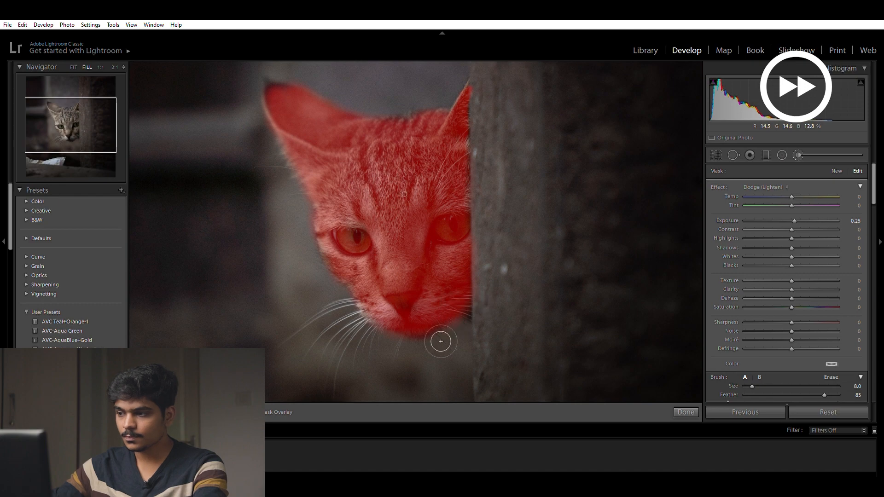
Step: Hide the mask overlay, set the face mask's exposure to 0.34 and sharpness to 75, and compare the result with the original
{"action": "key", "text": "o"}
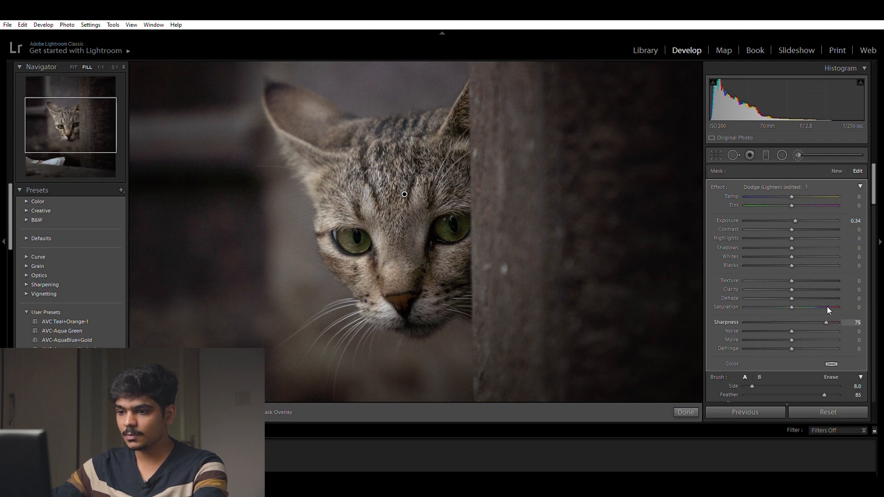
{"action": "left_click", "coordinate": [686, 412]}
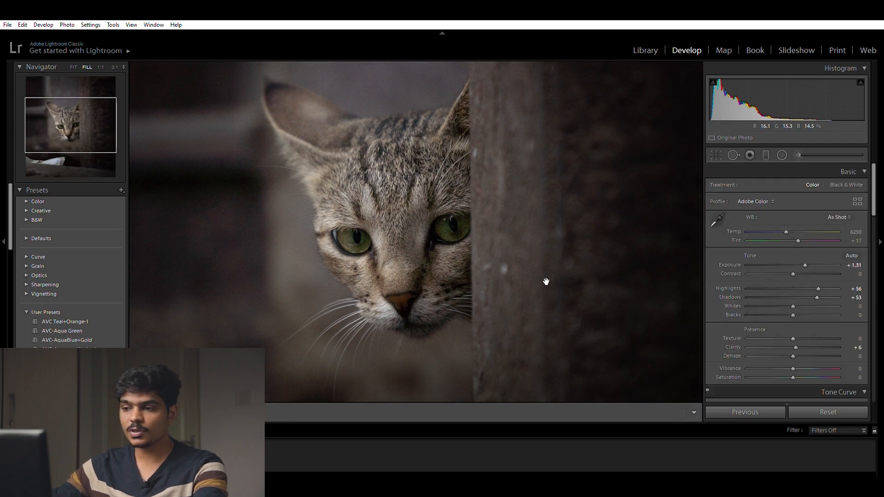
{"action": "left_click", "coordinate": [487, 267]}
{"action": "left_click", "coordinate": [483, 270]}
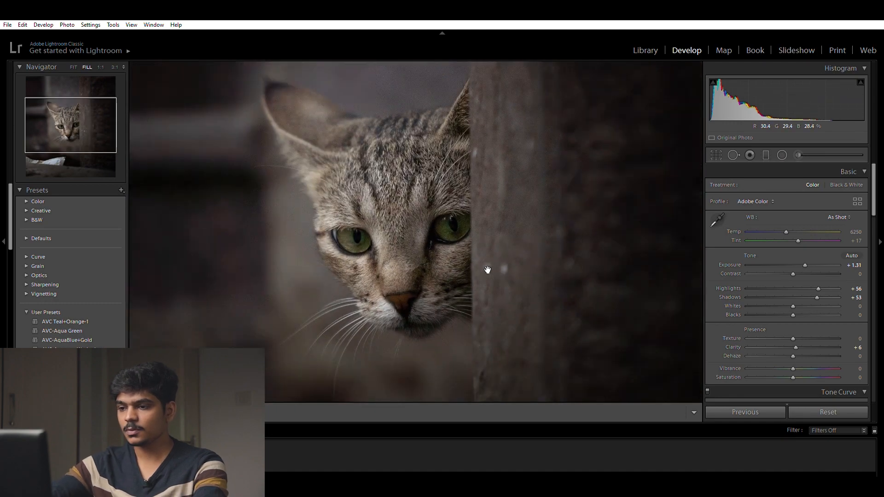
{"action": "key", "text": "ctrl+minus"}
{"action": "key", "text": "backslash"}
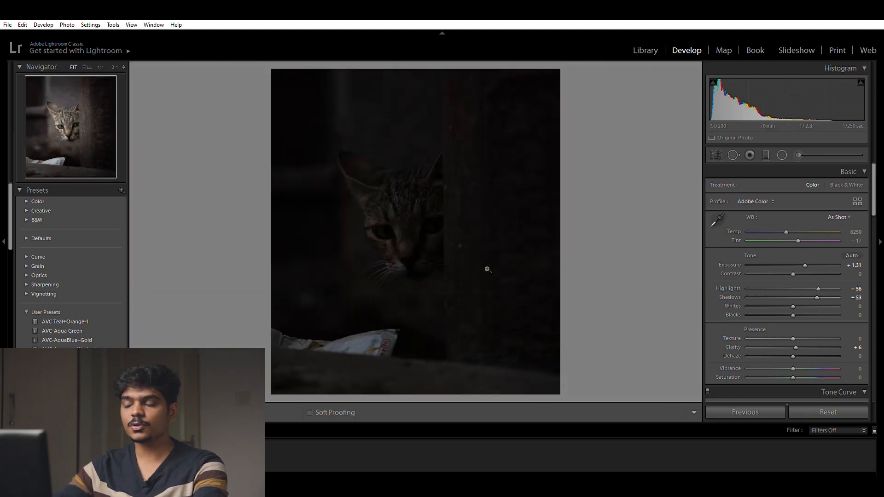
{"action": "key", "text": "backslash"}
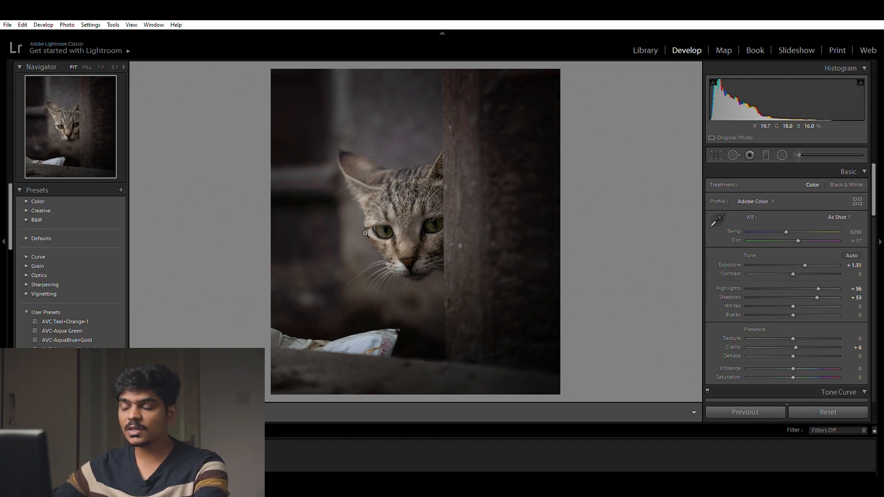
Step: Paint a new adjustment brush mask over both of the cat's eyes at 1:1 with the mask overlay shown
{"action": "left_click", "coordinate": [398, 235]}
{"action": "left_click_drag", "start_coordinate": [405, 224], "coordinate": [247, 201]}
{"action": "left_click_drag", "start_coordinate": [433, 255], "coordinate": [424, 281]}
{"action": "left_click", "coordinate": [820, 152]}
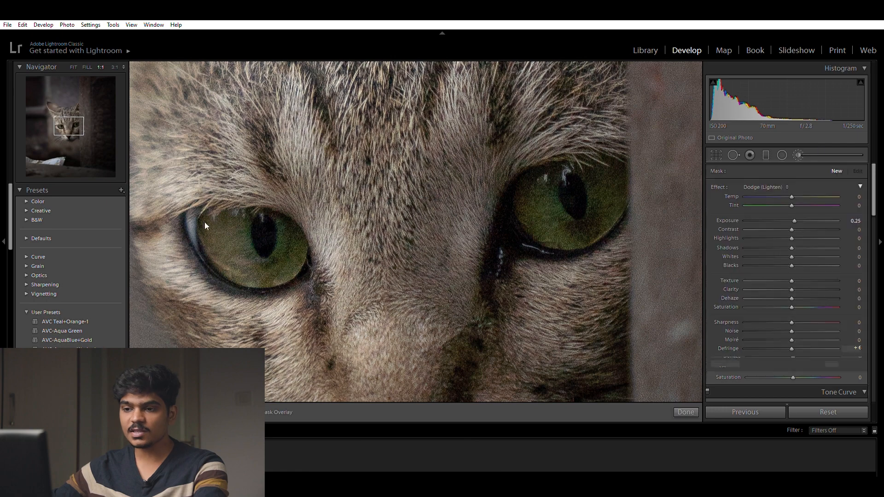
{"action": "mouse_move", "coordinate": [209, 224]}
{"action": "left_mouse_down"}
{"action": "mouse_move", "coordinate": [237, 275]}
{"action": "mouse_move", "coordinate": [274, 285]}
{"action": "mouse_move", "coordinate": [299, 265]}
{"action": "mouse_move", "coordinate": [247, 244]}
{"action": "mouse_move", "coordinate": [295, 250]}
{"action": "mouse_move", "coordinate": [245, 248]}
{"action": "mouse_move", "coordinate": [255, 264]}
{"action": "mouse_move", "coordinate": [236, 237]}
{"action": "mouse_move", "coordinate": [280, 226]}
{"action": "mouse_move", "coordinate": [307, 236]}
{"action": "mouse_move", "coordinate": [288, 233]}
{"action": "mouse_move", "coordinate": [299, 271]}
{"action": "mouse_move", "coordinate": [311, 255]}
{"action": "mouse_move", "coordinate": [304, 282]}
{"action": "left_mouse_up"}
{"action": "key", "text": "o"}
{"action": "mouse_move", "coordinate": [205, 258]}
{"action": "left_mouse_down", "text": "alt"}
{"action": "mouse_move", "coordinate": [264, 289]}
{"action": "mouse_move", "coordinate": [316, 268]}
{"action": "mouse_move", "coordinate": [230, 289]}
{"action": "left_mouse_up", "text": "alt"}
{"action": "scroll", "coordinate": [449, 234], "scroll_direction": "up", "scroll_amount": 3}
{"action": "mouse_move", "coordinate": [594, 198]}
{"action": "left_mouse_down"}
{"action": "mouse_move", "coordinate": [439, 235]}
{"action": "mouse_move", "coordinate": [465, 233]}
{"action": "mouse_move", "coordinate": [473, 249]}
{"action": "mouse_move", "coordinate": [400, 262]}
{"action": "left_mouse_up"}
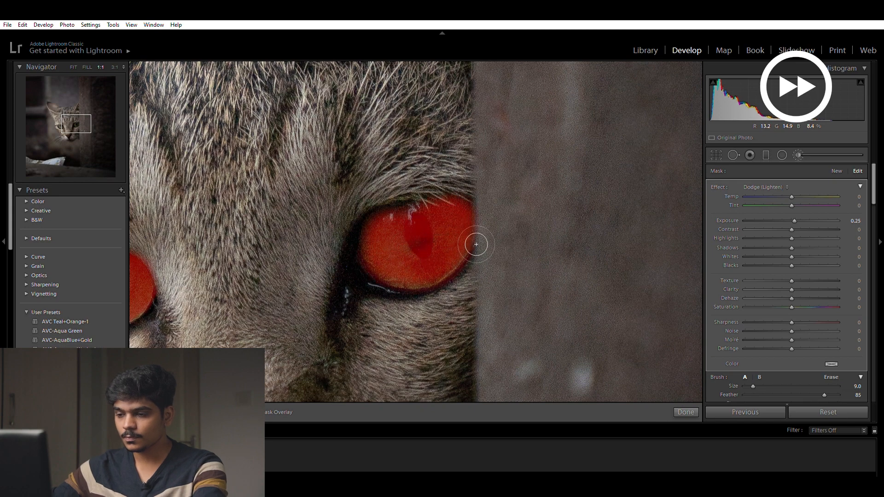
Step: Hide the overlay and set the eye mask's exposure to 0.46, highlights 37, shadows 20, blacks −6 and clarity 12
{"action": "key", "text": "o"}
{"action": "left_click_drag", "start_coordinate": [320, 349], "coordinate": [482, 294]}
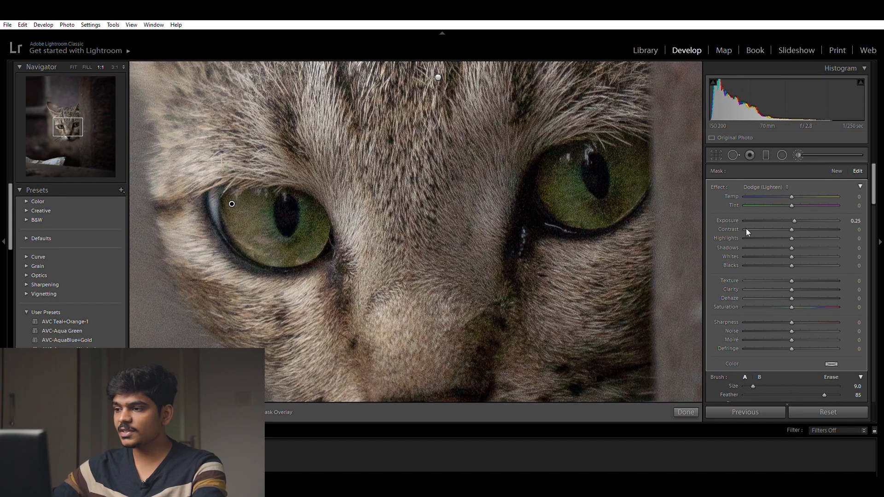
{"action": "left_click_drag", "start_coordinate": [798, 209], "coordinate": [798, 211]}
{"action": "mouse_move", "coordinate": [792, 247]}
{"action": "left_mouse_down"}
{"action": "mouse_move", "coordinate": [804, 237]}
{"action": "mouse_move", "coordinate": [795, 237]}
{"action": "left_mouse_up"}
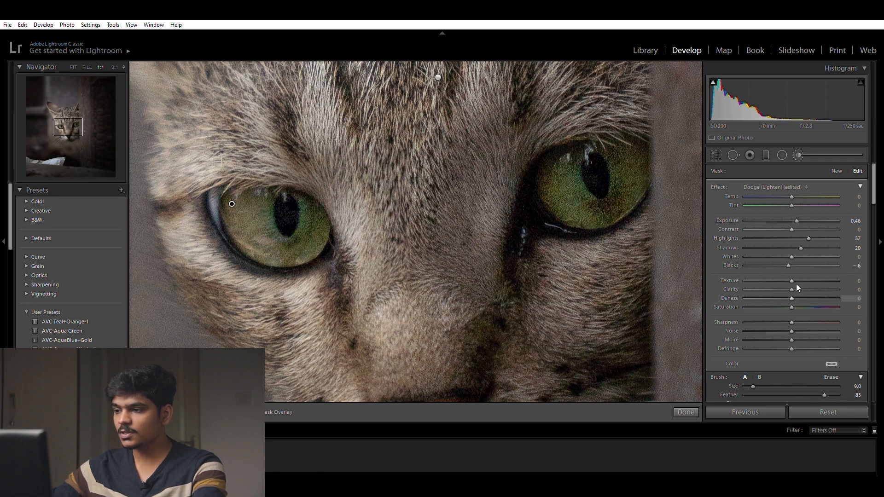
{"action": "left_click_drag", "start_coordinate": [793, 281], "coordinate": [798, 279]}
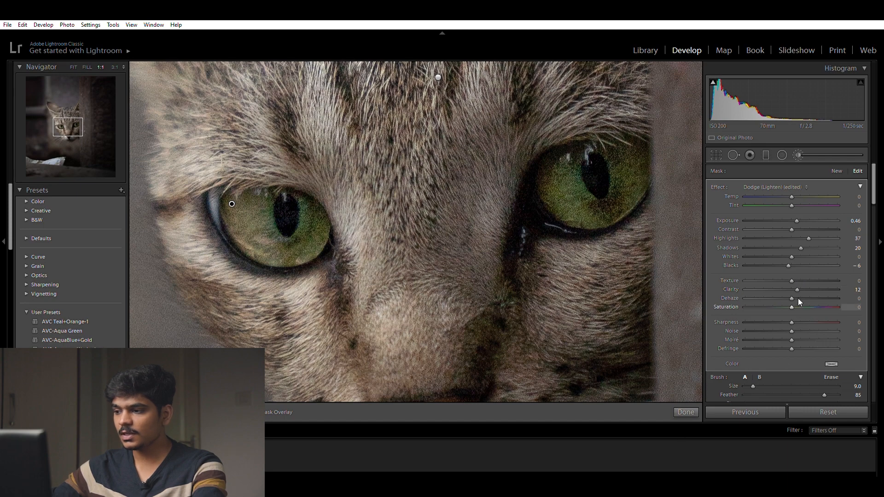
Step: Finish the eye mask, paint a new adjustment brush mask over the cat's nose, and set its exposure to 0.82
{"action": "left_click", "coordinate": [685, 412]}
{"action": "left_click", "coordinate": [403, 324]}
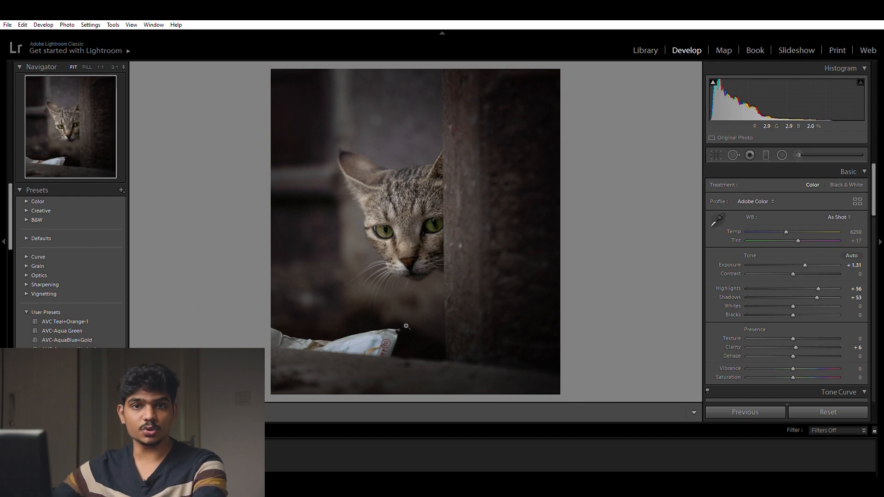
{"action": "left_click", "coordinate": [410, 245]}
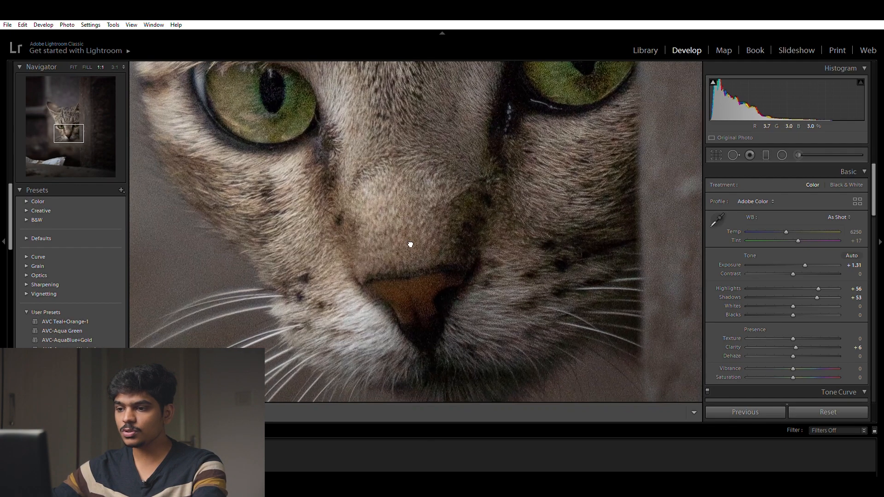
{"action": "left_click_drag", "start_coordinate": [410, 245], "coordinate": [364, 161]}
{"action": "left_click", "coordinate": [799, 154]}
{"action": "scroll", "coordinate": [367, 232], "scroll_direction": "down", "scroll_amount": 2}
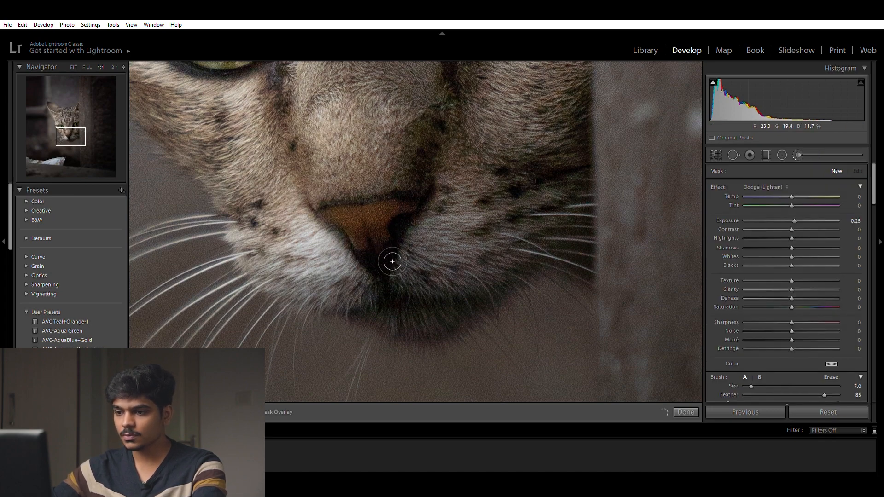
{"action": "mouse_move", "coordinate": [397, 274]}
{"action": "left_mouse_down"}
{"action": "mouse_move", "coordinate": [397, 245]}
{"action": "mouse_move", "coordinate": [417, 220]}
{"action": "left_mouse_up"}
{"action": "left_click_drag", "start_coordinate": [795, 213], "coordinate": [801, 209]}
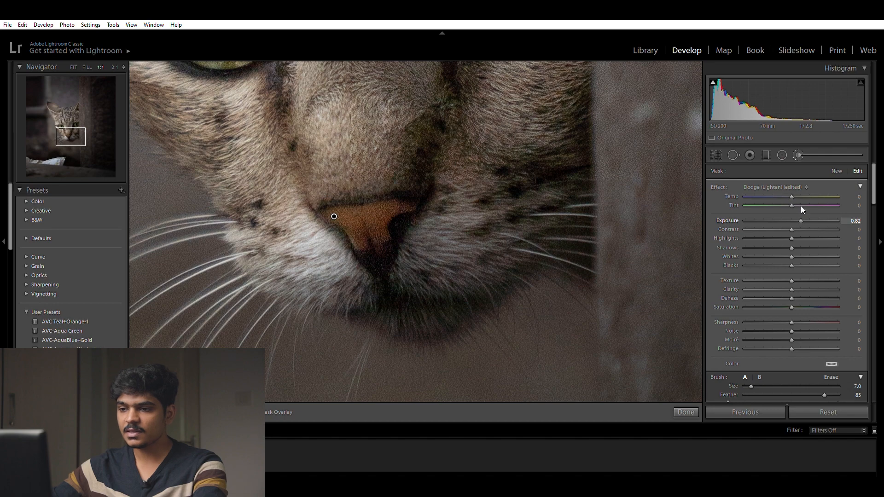
{"action": "left_click", "coordinate": [674, 414]}
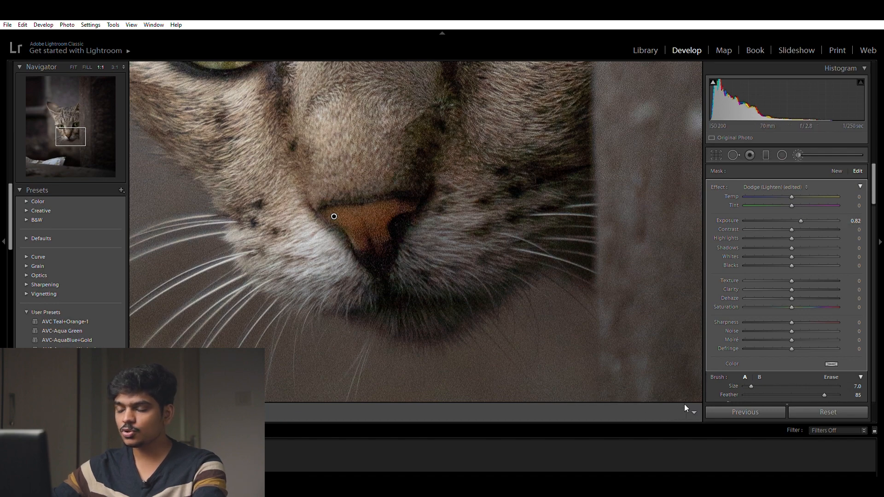
{"action": "left_click", "coordinate": [433, 312]}
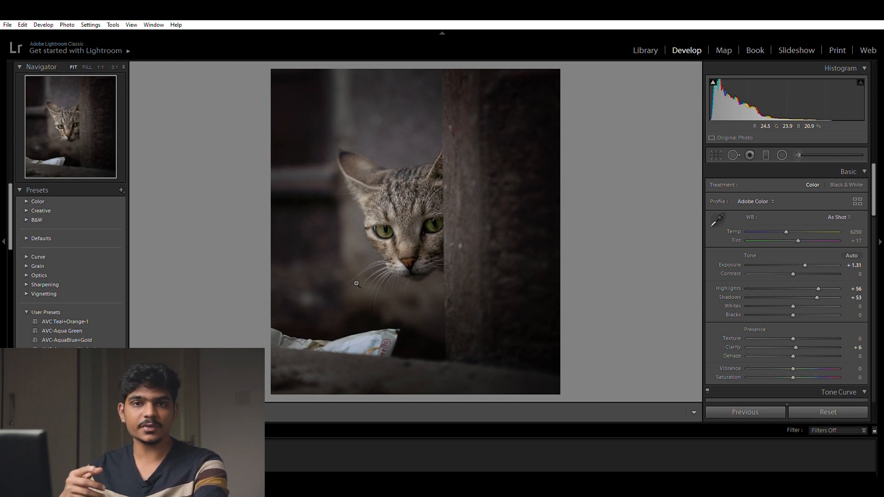
Step: Paint a new adjustment brush mask with brush size 18 over the cat's whiskers and muzzle area, showing the mask overlay
{"action": "left_click", "coordinate": [799, 155]}
{"action": "mouse_move", "coordinate": [407, 311]}
{"action": "left_mouse_down"}
{"action": "mouse_move", "coordinate": [413, 298]}
{"action": "mouse_move", "coordinate": [422, 315]}
{"action": "left_mouse_up"}
{"action": "left_click_drag", "start_coordinate": [365, 280], "coordinate": [380, 290]}
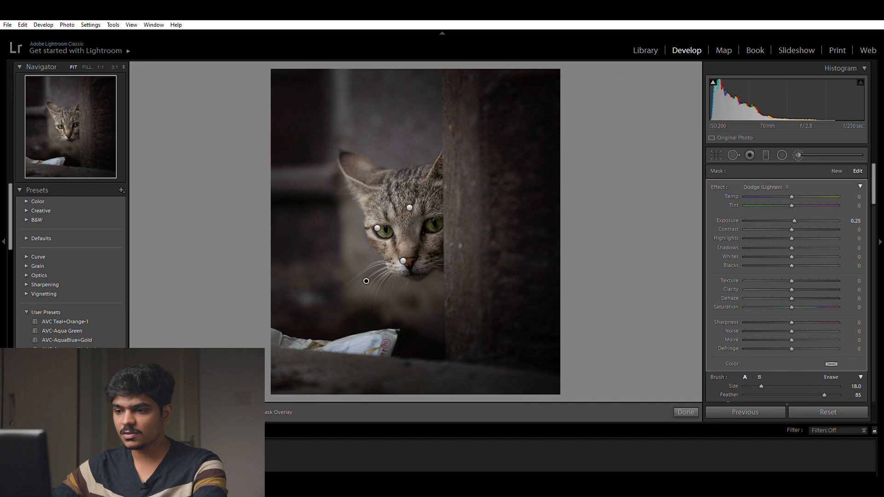
{"action": "key", "text": "o"}
{"action": "mouse_move", "coordinate": [392, 256]}
{"action": "left_mouse_down"}
{"action": "mouse_move", "coordinate": [429, 250]}
{"action": "mouse_move", "coordinate": [439, 270]}
{"action": "left_mouse_up"}
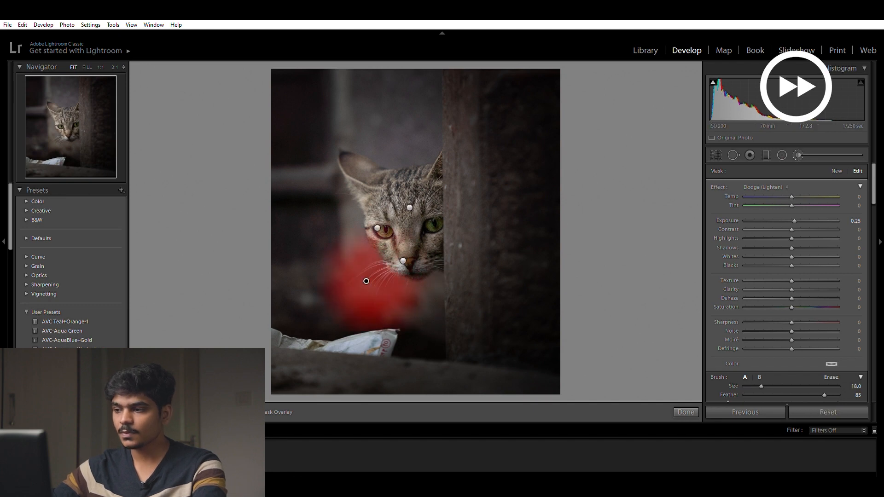
Step: Hide the overlay, reset the whisker mask's exposure to 0, and set its highlights to 100 and whites to 16
{"action": "key", "text": "o"}
{"action": "double_click", "coordinate": [795, 220]}
{"action": "left_click_drag", "start_coordinate": [794, 248], "coordinate": [837, 225]}
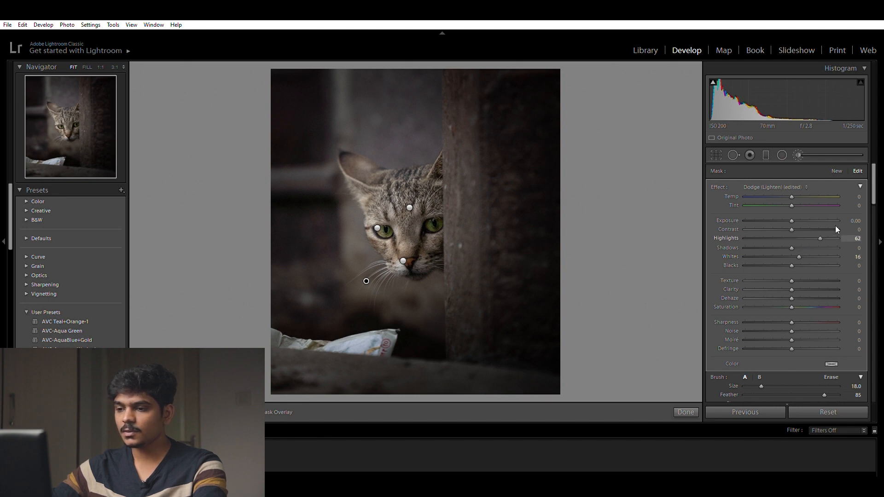
{"action": "left_click", "coordinate": [687, 406]}
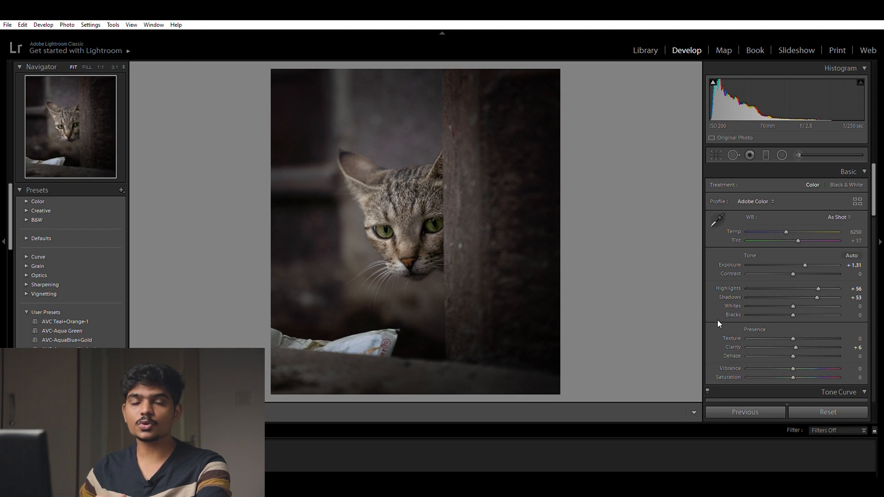
Step: Shift the red hue slightly and set the HSL luminance to red +11, orange +34 and yellow +26
{"action": "scroll", "coordinate": [722, 304], "scroll_direction": "down", "scroll_amount": 10}
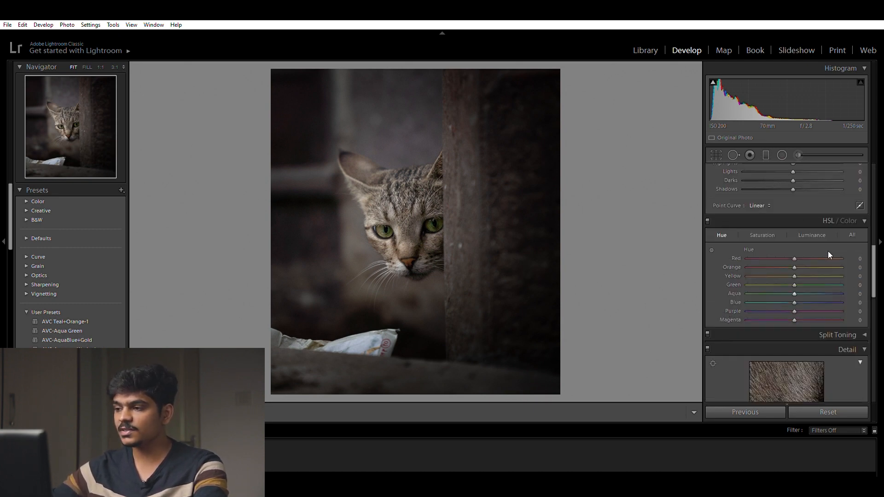
{"action": "mouse_move", "coordinate": [794, 252]}
{"action": "left_mouse_down"}
{"action": "mouse_move", "coordinate": [763, 253]}
{"action": "mouse_move", "coordinate": [765, 263]}
{"action": "mouse_move", "coordinate": [788, 272]}
{"action": "mouse_move", "coordinate": [817, 266]}
{"action": "mouse_move", "coordinate": [780, 266]}
{"action": "mouse_move", "coordinate": [767, 299]}
{"action": "mouse_move", "coordinate": [809, 276]}
{"action": "mouse_move", "coordinate": [799, 258]}
{"action": "left_mouse_up"}
{"action": "left_click", "coordinate": [761, 234]}
{"action": "left_click", "coordinate": [808, 236]}
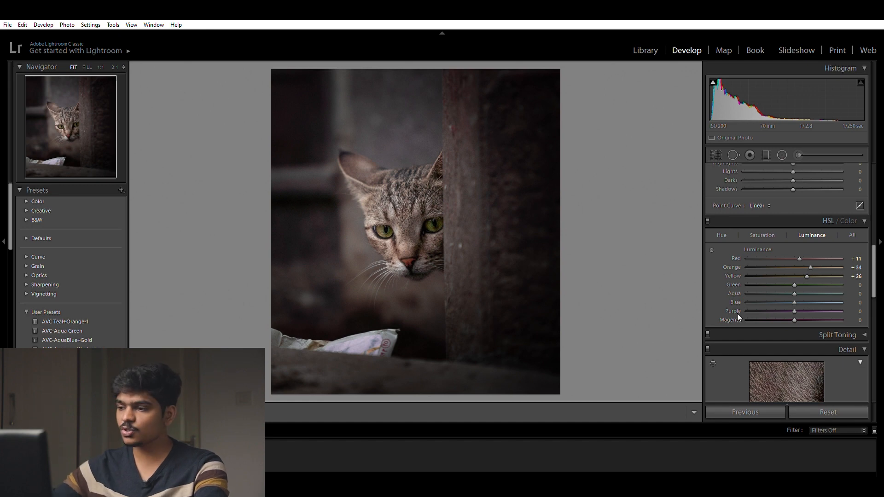
Step: Darken the photo's edges with a Highlight Priority post-crop vignette amount of −14
{"action": "scroll", "coordinate": [773, 333], "scroll_direction": "down", "scroll_amount": 5}
{"action": "scroll", "coordinate": [764, 324], "scroll_direction": "down", "scroll_amount": 2}
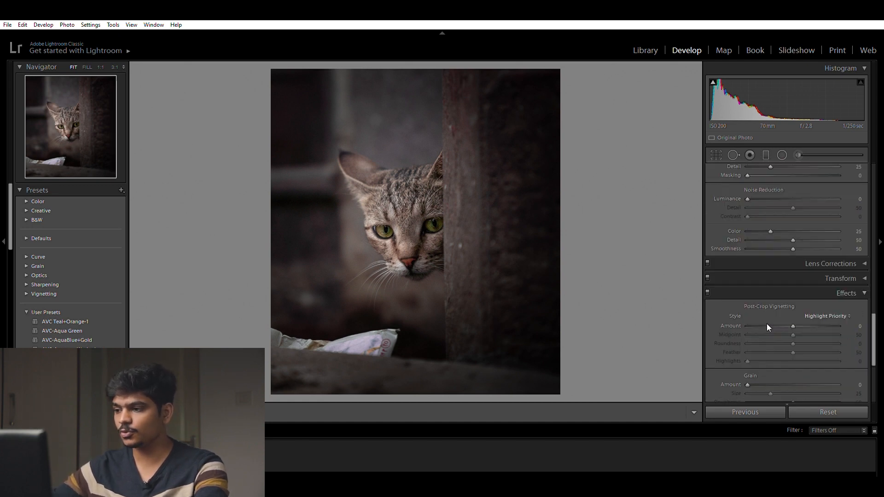
{"action": "left_click_drag", "start_coordinate": [791, 317], "coordinate": [785, 317]}
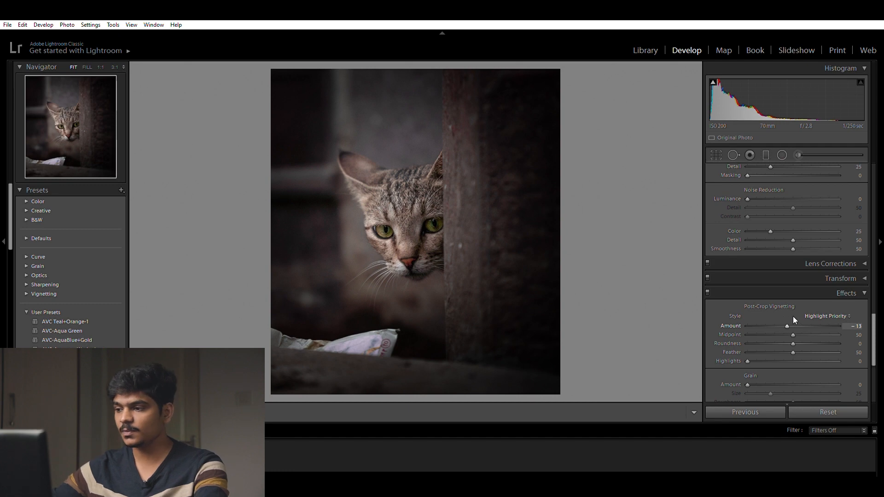
{"action": "left_click_drag", "start_coordinate": [788, 317], "coordinate": [788, 317]}
Step: Calibrate the colours with green primary hue −86 and blue primary hue +1, and adjust the red primary hue
{"action": "scroll", "coordinate": [778, 313], "scroll_direction": "down", "scroll_amount": 1}
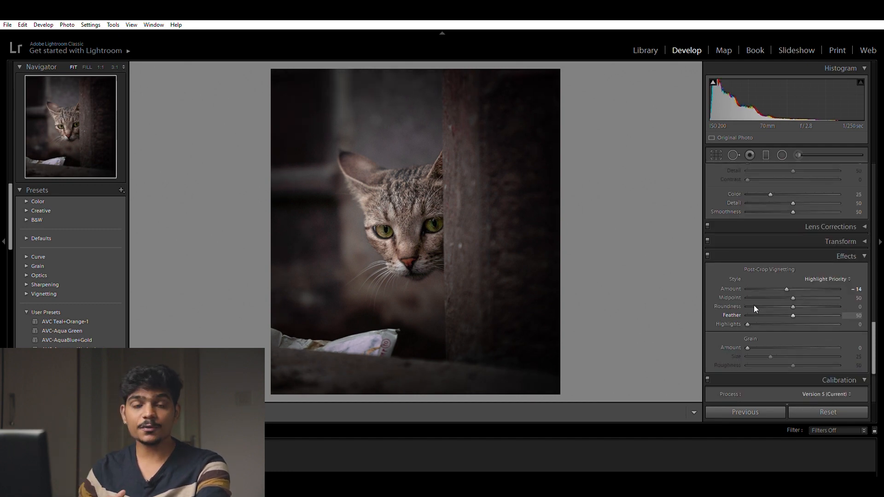
{"action": "scroll", "coordinate": [738, 292], "scroll_direction": "down", "scroll_amount": 3}
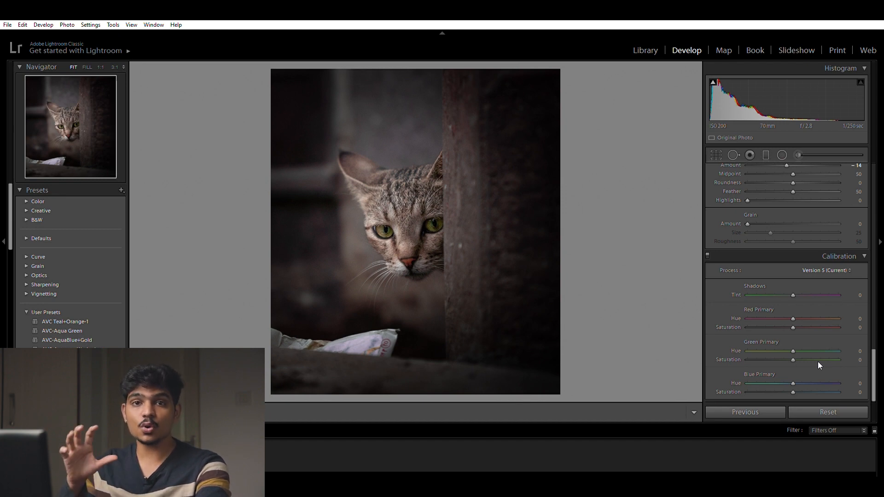
{"action": "left_click_drag", "start_coordinate": [792, 375], "coordinate": [753, 341]}
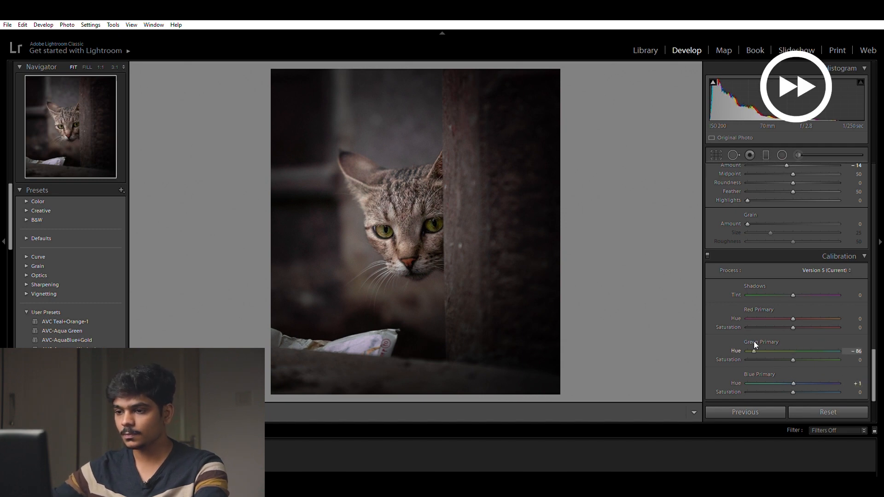
{"action": "left_click_drag", "start_coordinate": [819, 310], "coordinate": [781, 304]}
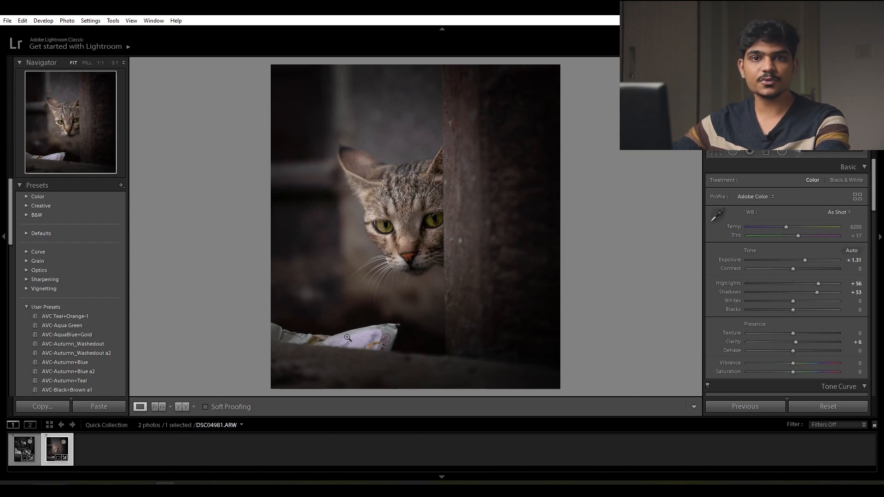
Step: Open the edited photo DSC04981.ARW in Adobe Photoshop 2020 and duplicate its background layer
{"action": "right_click", "coordinate": [52, 449]}
{"action": "mouse_move", "coordinate": [104, 232]}
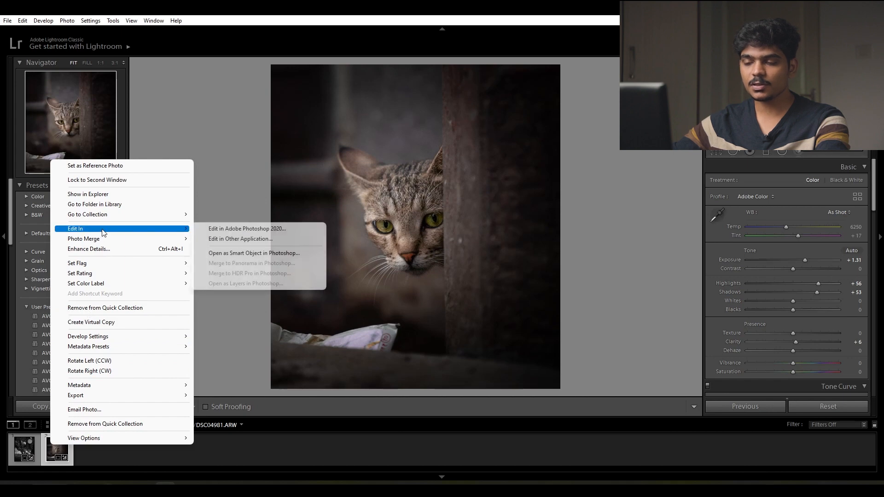
{"action": "left_click", "coordinate": [245, 228]}
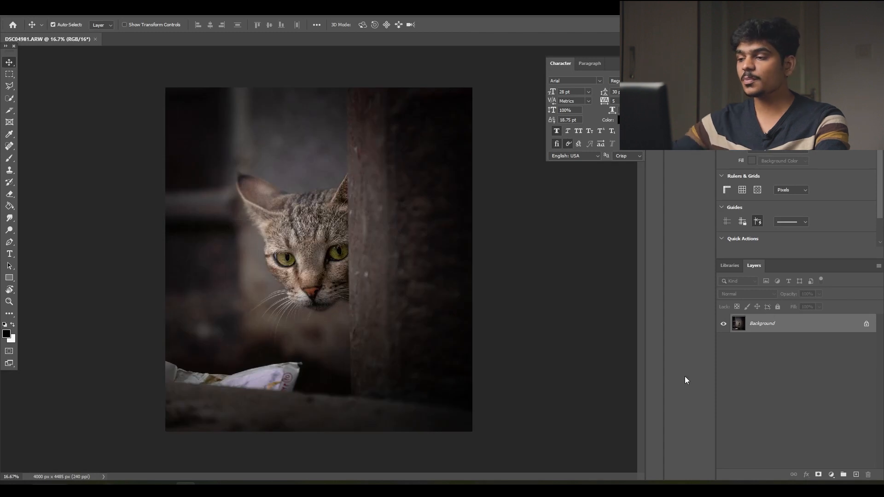
{"action": "key", "text": "ctrl"}
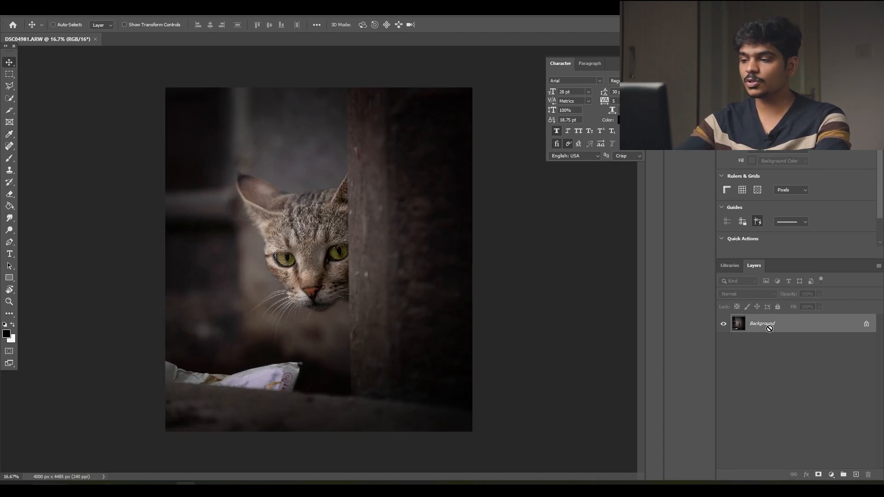
{"action": "key", "text": "ctrl+j"}
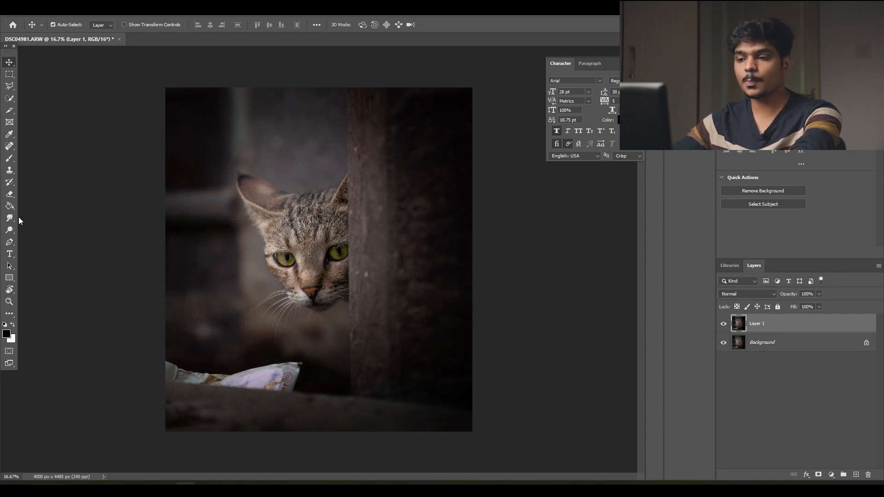
Step: Draw a closed Pen tool path around the white wrapper on the ledge below the cat
{"action": "key", "text": "p"}
{"action": "left_click", "coordinate": [163, 355]}
{"action": "left_click", "coordinate": [194, 365]}
{"action": "left_click", "coordinate": [232, 366]}
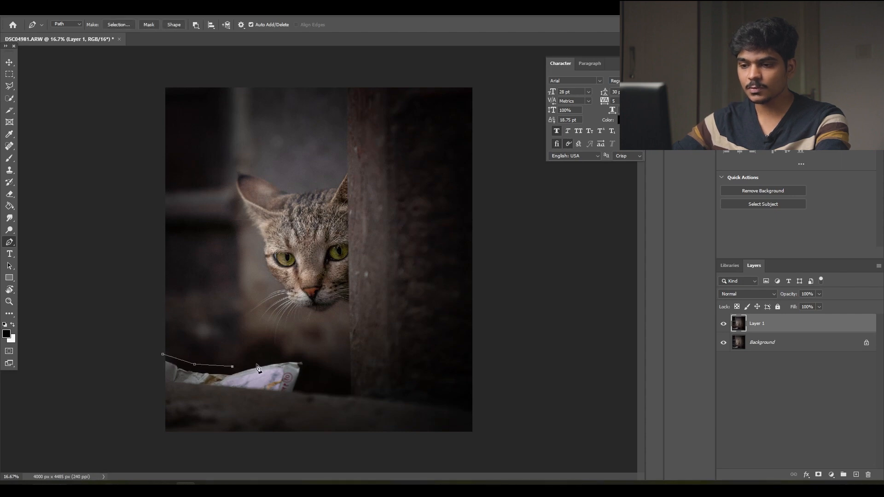
{"action": "left_click", "coordinate": [287, 356]}
{"action": "left_click", "coordinate": [314, 358]}
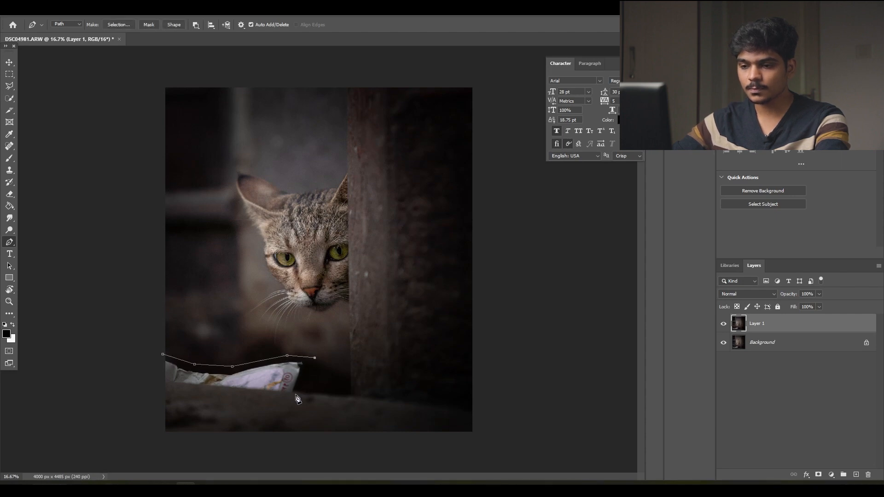
{"action": "left_click", "coordinate": [299, 392]}
{"action": "left_click", "coordinate": [157, 383]}
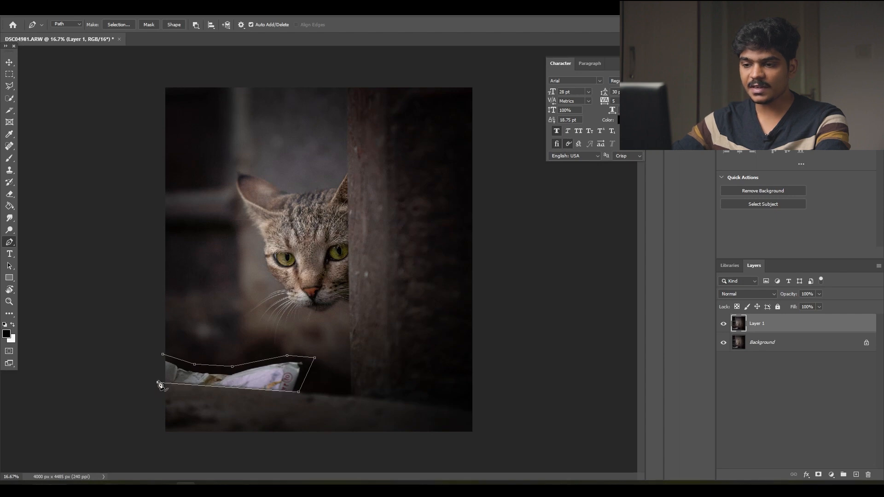
{"action": "left_click", "coordinate": [163, 354]}
Step: Convert the path to a new anti-aliased selection with feather radius 0 and invert it to select only the wrapper area
{"action": "right_click", "coordinate": [183, 381]}
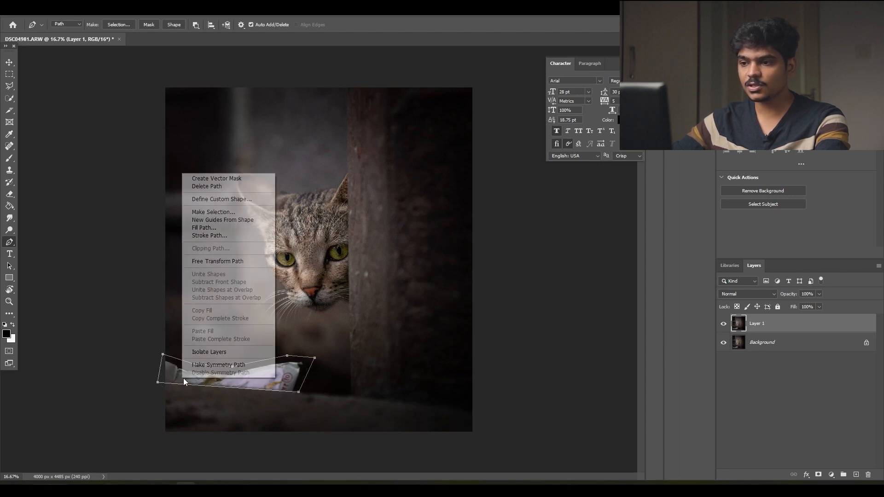
{"action": "left_click", "coordinate": [213, 211]}
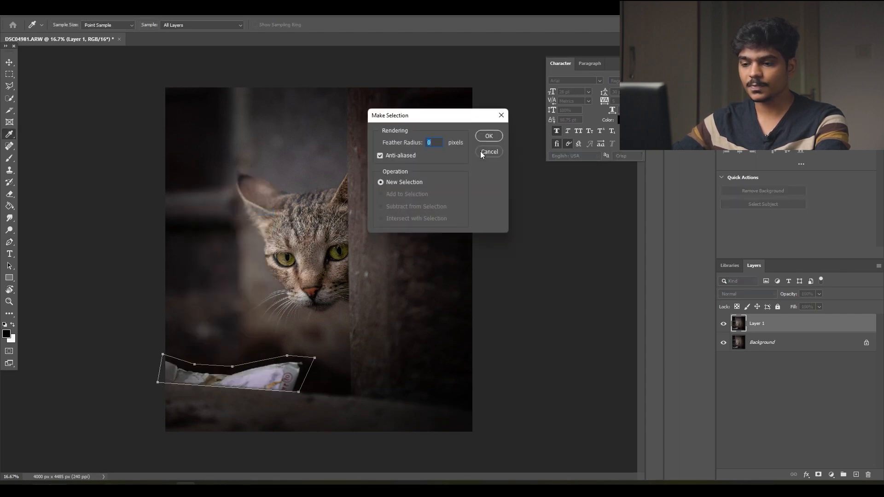
{"action": "left_click", "coordinate": [488, 135]}
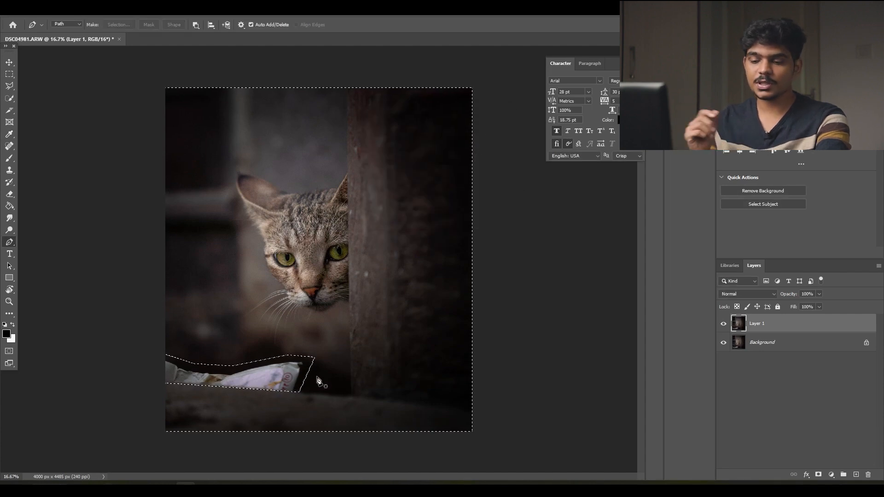
{"action": "key", "text": "ctrl+shift+i"}
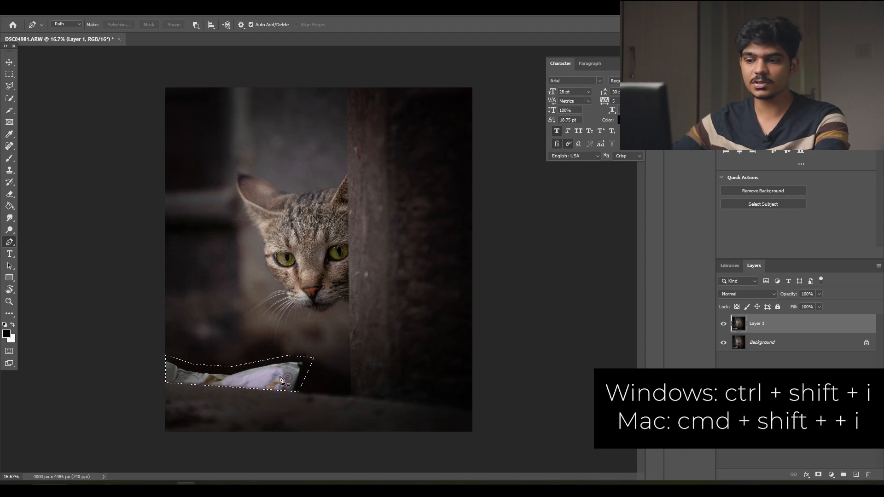
Step: Remove the wrapper with Content-Aware Fill output to a new layer, refining the sampling area with the brush, and deselect
{"action": "left_click", "coordinate": [37, 16]}
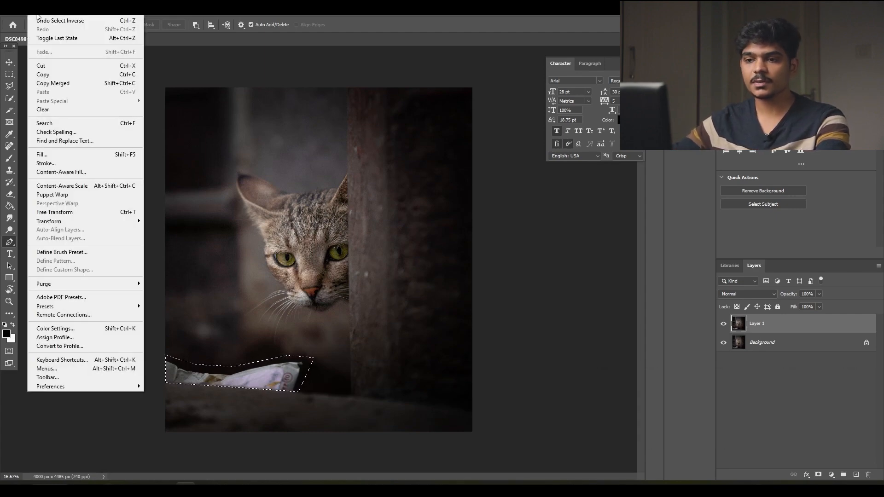
{"action": "left_click", "coordinate": [55, 172]}
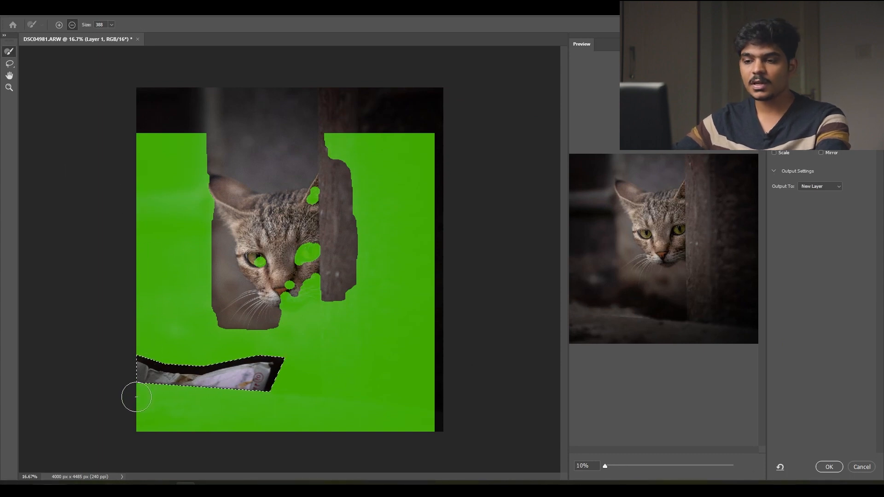
{"action": "mouse_move", "coordinate": [135, 397]}
{"action": "left_mouse_down"}
{"action": "mouse_move", "coordinate": [146, 410]}
{"action": "mouse_move", "coordinate": [214, 421]}
{"action": "mouse_move", "coordinate": [149, 445]}
{"action": "mouse_move", "coordinate": [230, 405]}
{"action": "mouse_move", "coordinate": [418, 426]}
{"action": "mouse_move", "coordinate": [435, 415]}
{"action": "left_mouse_up"}
{"action": "mouse_move", "coordinate": [260, 254]}
{"action": "left_mouse_down"}
{"action": "mouse_move", "coordinate": [313, 272]}
{"action": "mouse_move", "coordinate": [351, 130]}
{"action": "mouse_move", "coordinate": [420, 287]}
{"action": "mouse_move", "coordinate": [345, 310]}
{"action": "mouse_move", "coordinate": [401, 400]}
{"action": "mouse_move", "coordinate": [318, 405]}
{"action": "left_mouse_up"}
{"action": "left_click", "coordinate": [827, 466]}
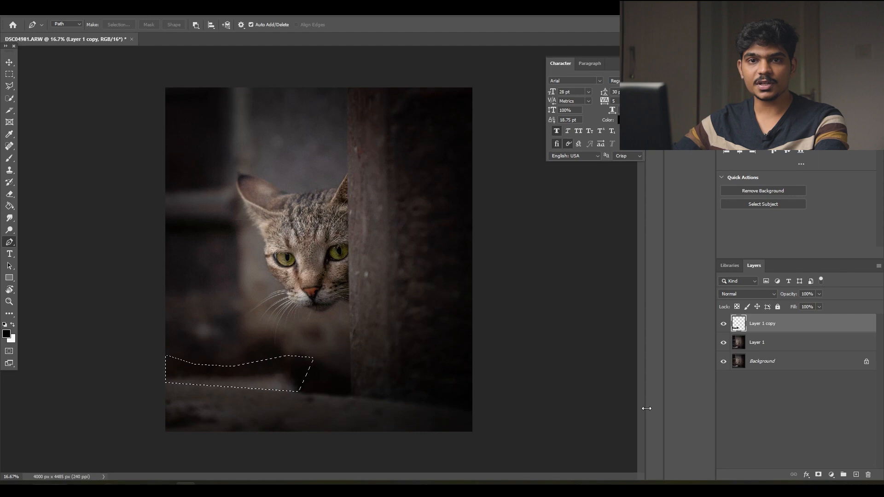
{"action": "key", "text": "ctrl+d"}
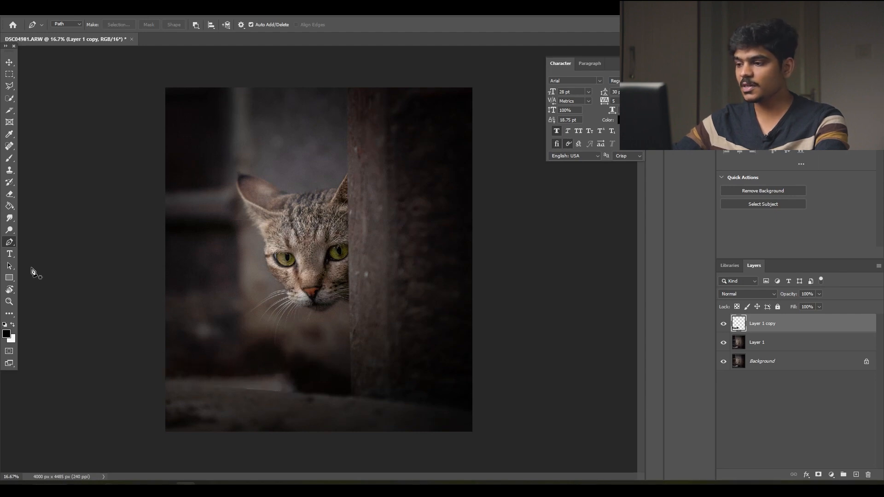
Step: Add a new layer and paint over the bright patch above the ledge with a soft brush in the sampled dark colour #0a0908
{"action": "left_click", "coordinate": [856, 474]}
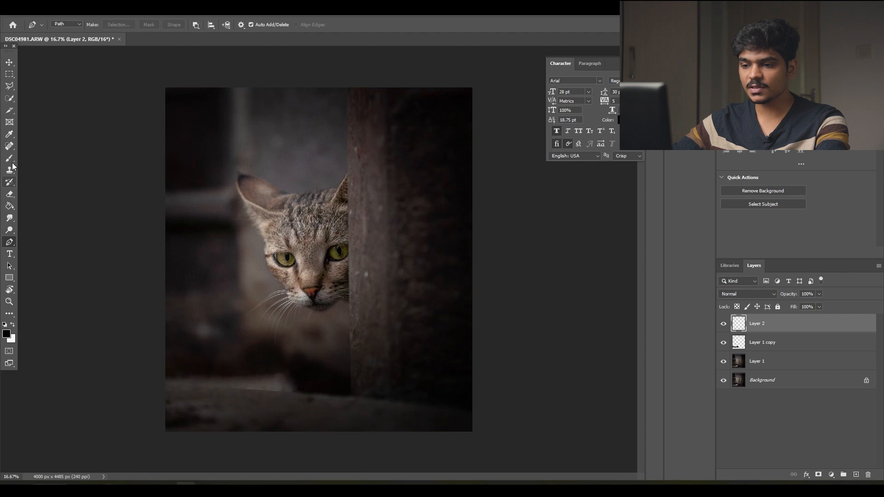
{"action": "left_click", "coordinate": [6, 334]}
{"action": "left_click", "coordinate": [311, 383]}
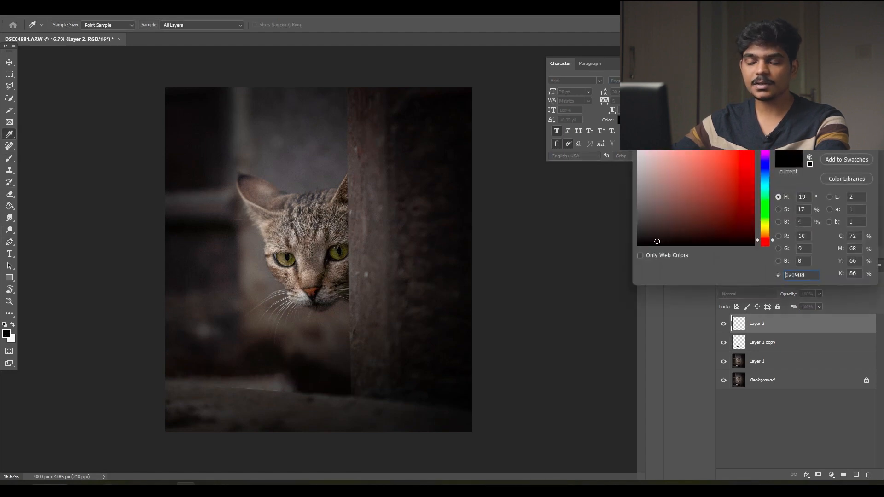
{"action": "key", "text": "Return"}
{"action": "key", "text": "b"}
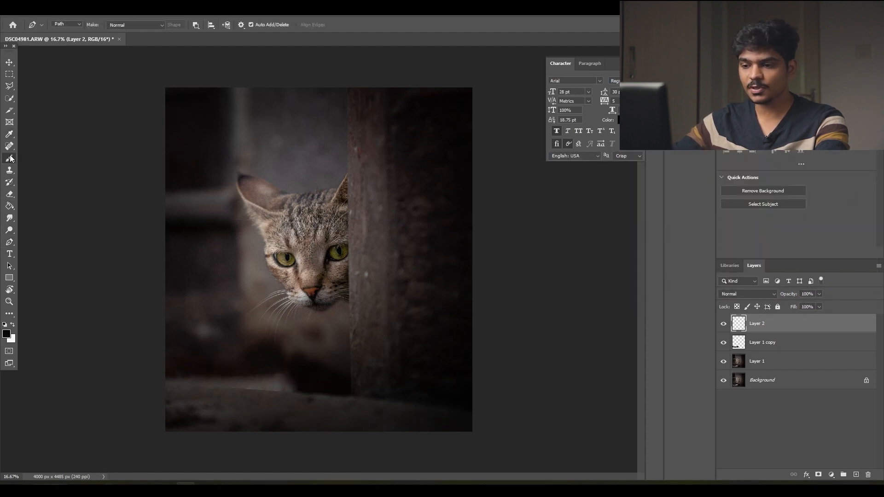
{"action": "mouse_move", "coordinate": [178, 367]}
{"action": "left_mouse_down"}
{"action": "mouse_move", "coordinate": [298, 379]}
{"action": "mouse_move", "coordinate": [177, 368]}
{"action": "left_mouse_up"}
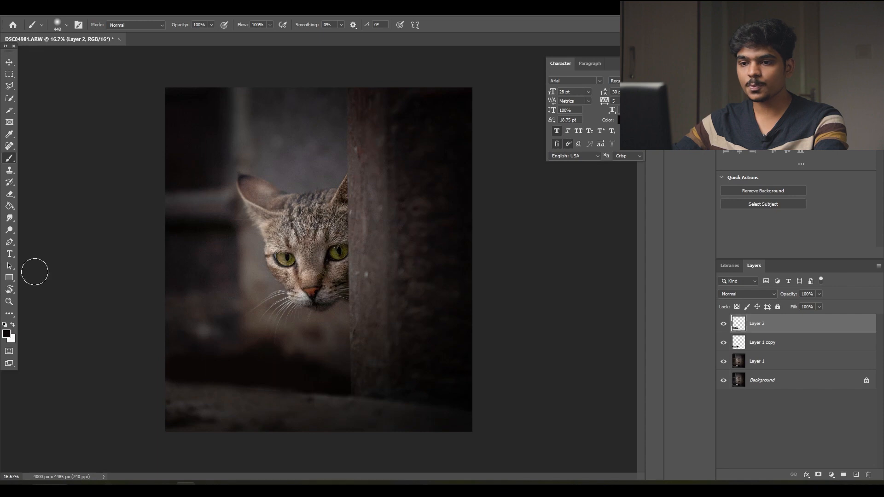
Step: Erase the excess dark paint along the ledge's upper edge with a soft 130 px eraser, and compare with the paint layer hidden and shown
{"action": "left_click", "coordinate": [10, 194]}
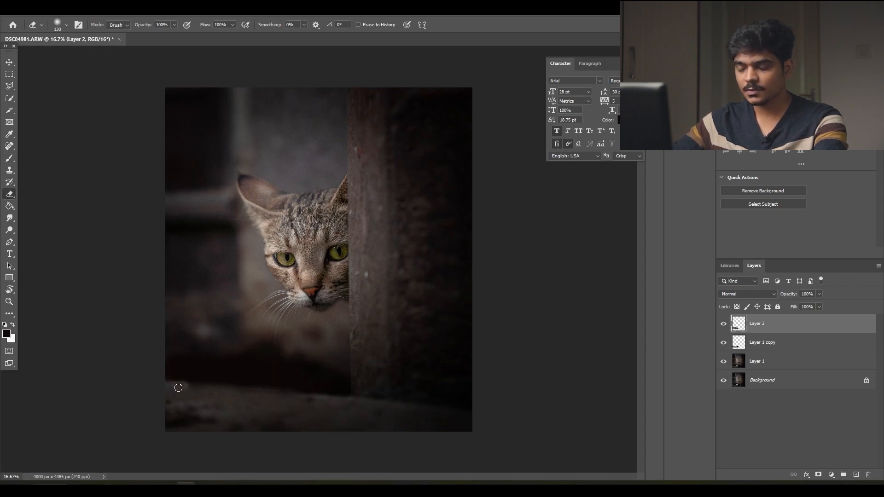
{"action": "key", "text": "ctrl+z"}
{"action": "left_click", "coordinate": [167, 385]}
{"action": "left_click", "coordinate": [353, 401], "text": "shift"}
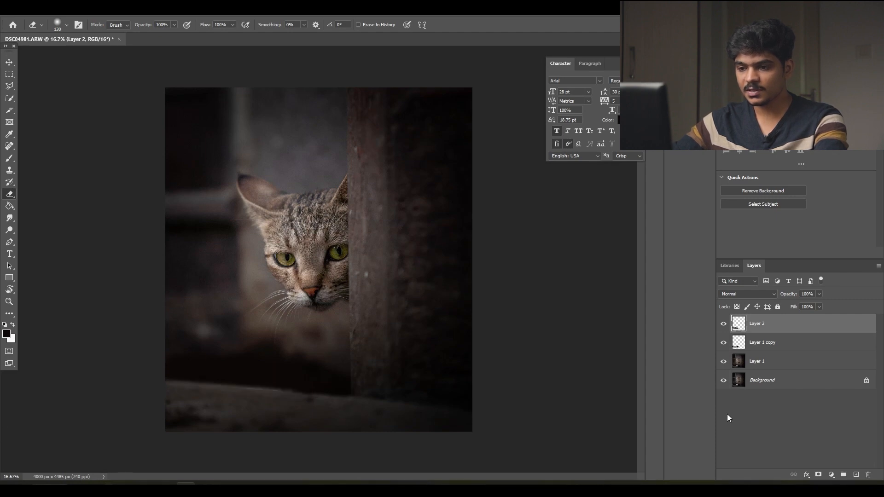
{"action": "left_click", "coordinate": [723, 325]}
{"action": "left_click", "coordinate": [722, 325]}
{"action": "left_click", "coordinate": [722, 324]}
{"action": "left_click", "coordinate": [722, 325]}
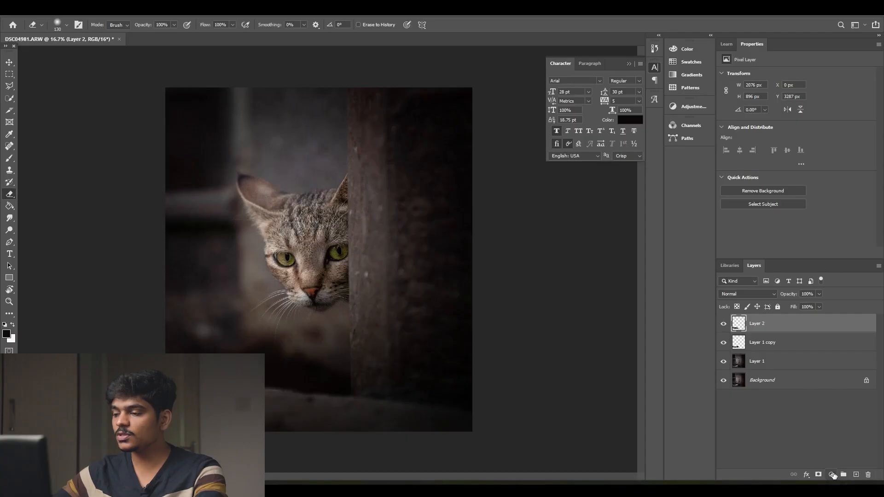
Step: Add a Color Lookup adjustment layer, preview the 3D LUTs from 2Strip.look onward, and choose filmstock_50.3dl
{"action": "left_click", "coordinate": [831, 475]}
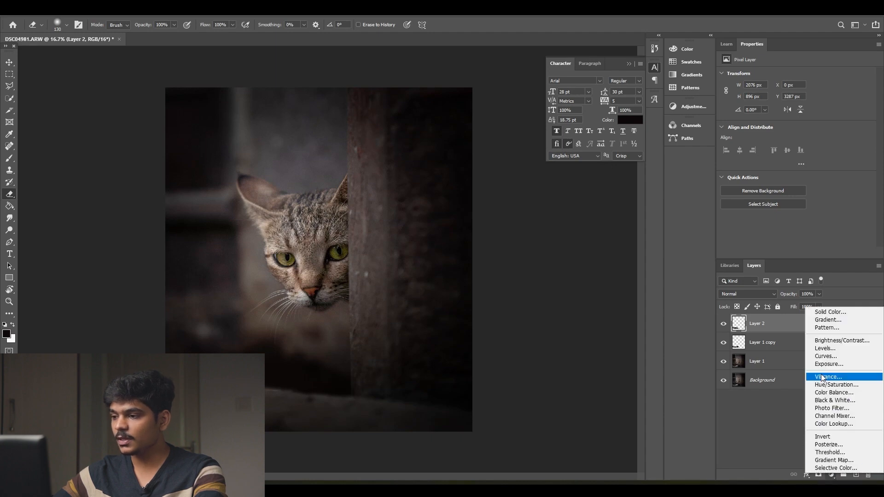
{"action": "left_click", "coordinate": [828, 423]}
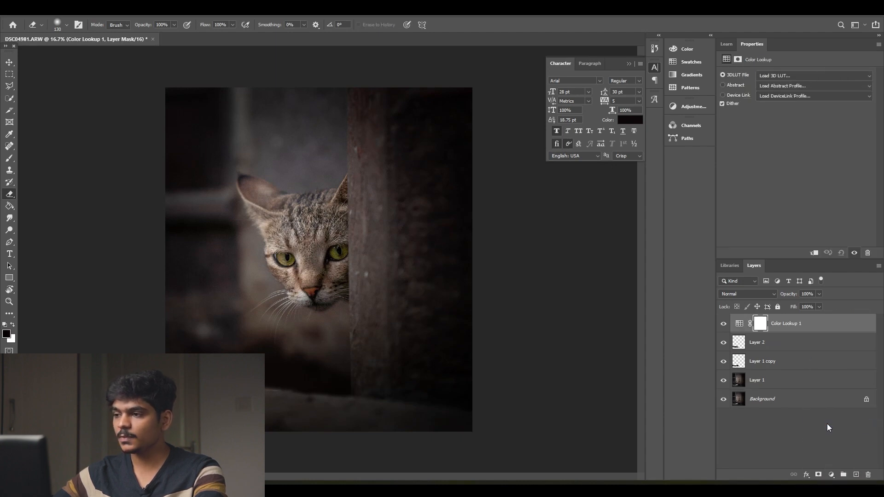
{"action": "left_click", "coordinate": [782, 75]}
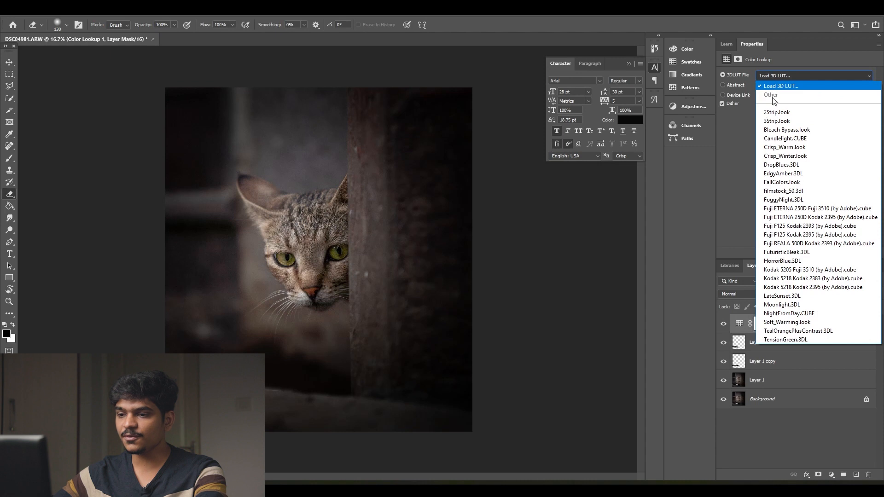
{"action": "left_click", "coordinate": [773, 110]}
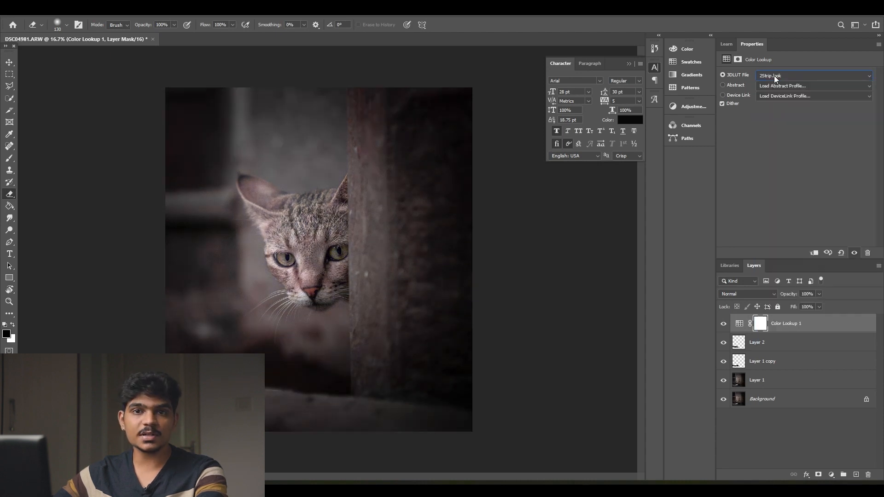
{"action": "key", "text": "Down"}
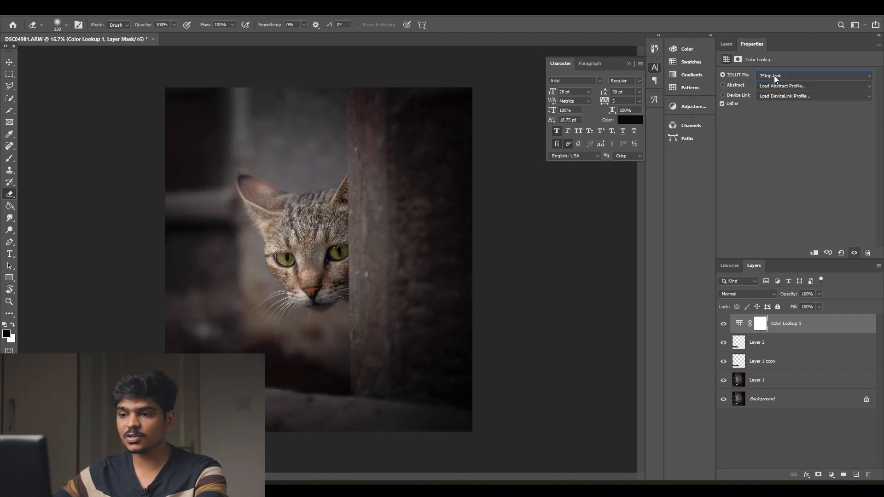
{"action": "key", "text": "Down"}
{"action": "key", "text": "Down"}
{"action": "key", "text": "Down"}
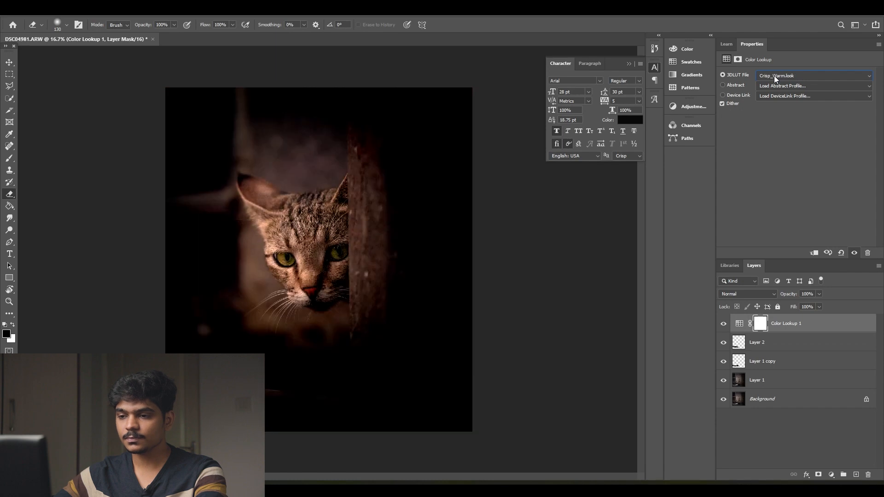
{"action": "key", "text": "Down"}
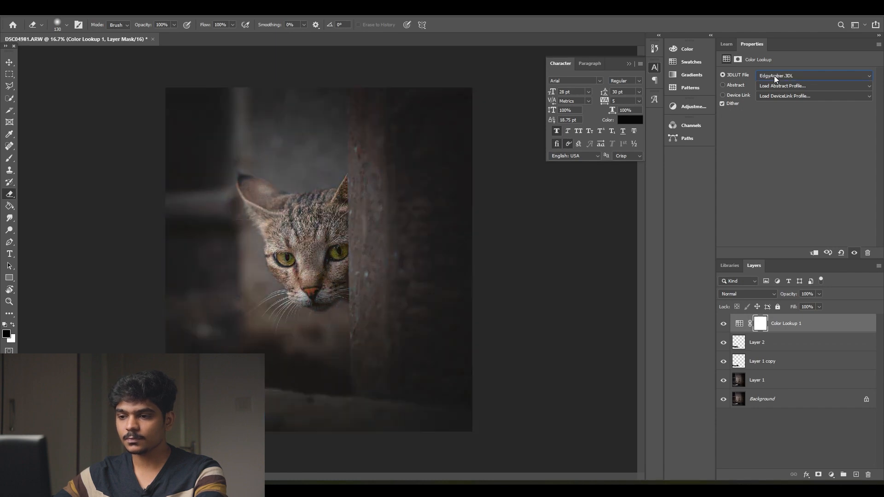
{"action": "key", "text": "Down"}
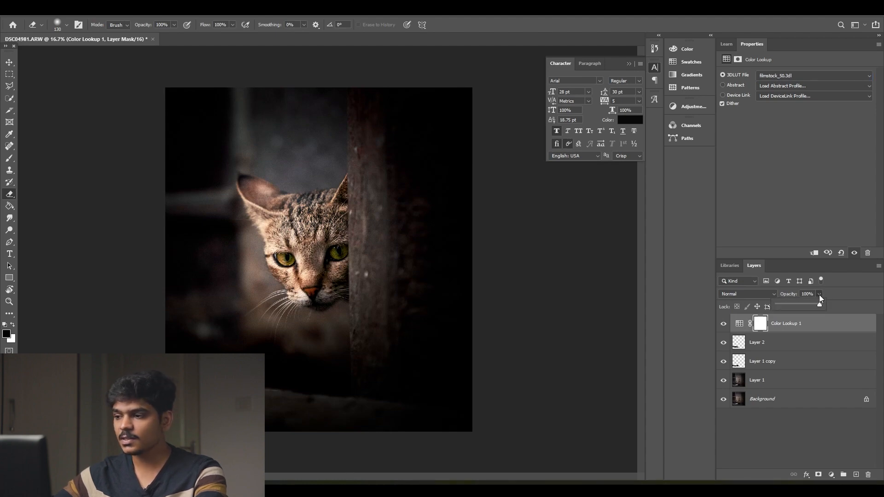
Step: Lower the filmstock_50 Color Lookup layer's opacity to 27% and compare the photo with the layer hidden and shown
{"action": "left_click_drag", "start_coordinate": [802, 306], "coordinate": [800, 305]}
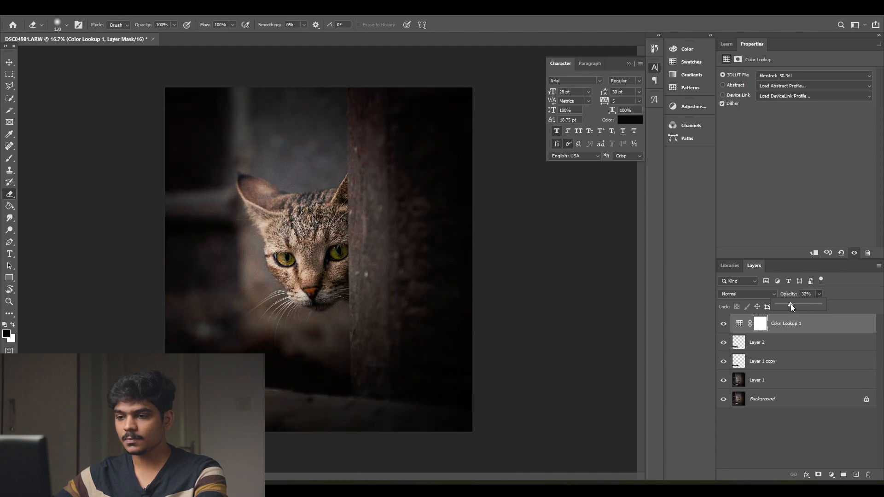
{"action": "left_click", "coordinate": [723, 324]}
{"action": "left_click", "coordinate": [723, 324]}
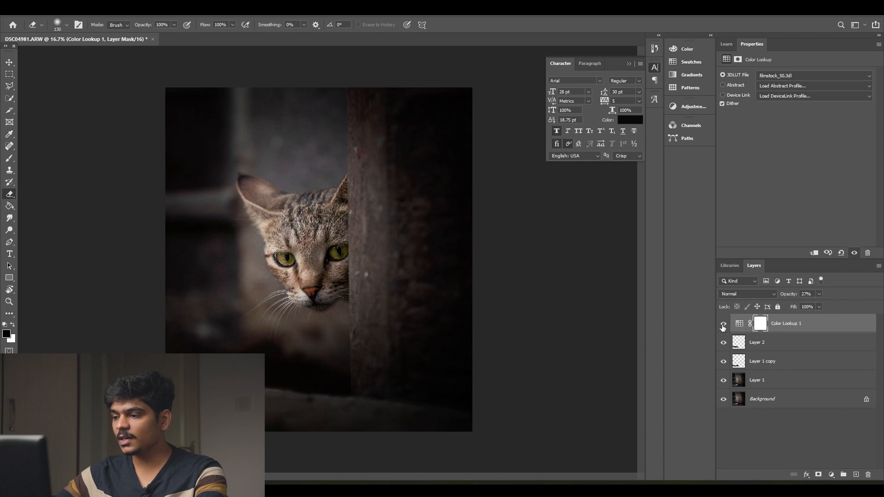
Step: Add a second Color Lookup adjustment layer above the first and load the DropBlues.3DL LUT
{"action": "left_click", "coordinate": [831, 475]}
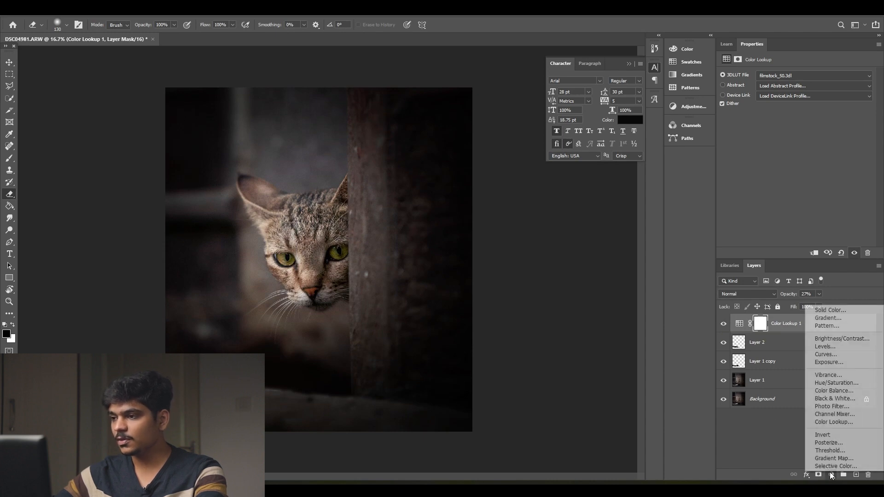
{"action": "left_click", "coordinate": [834, 422]}
{"action": "left_click", "coordinate": [783, 75]}
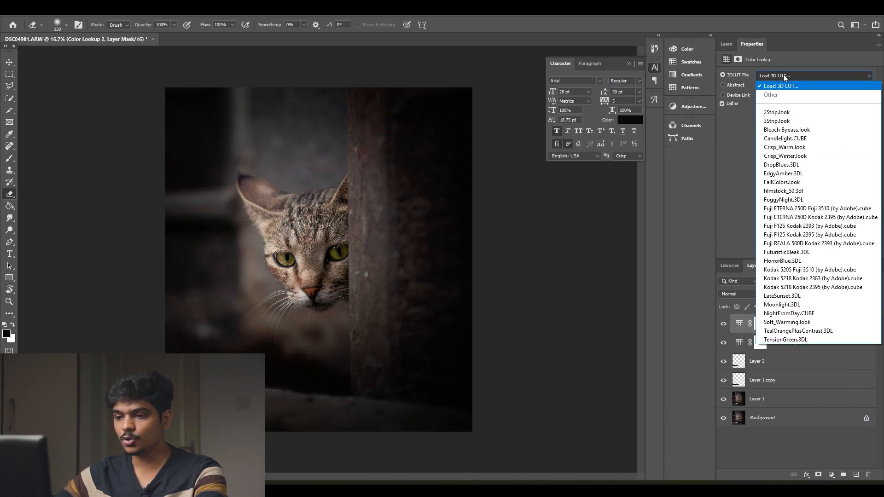
{"action": "left_click", "coordinate": [789, 163]}
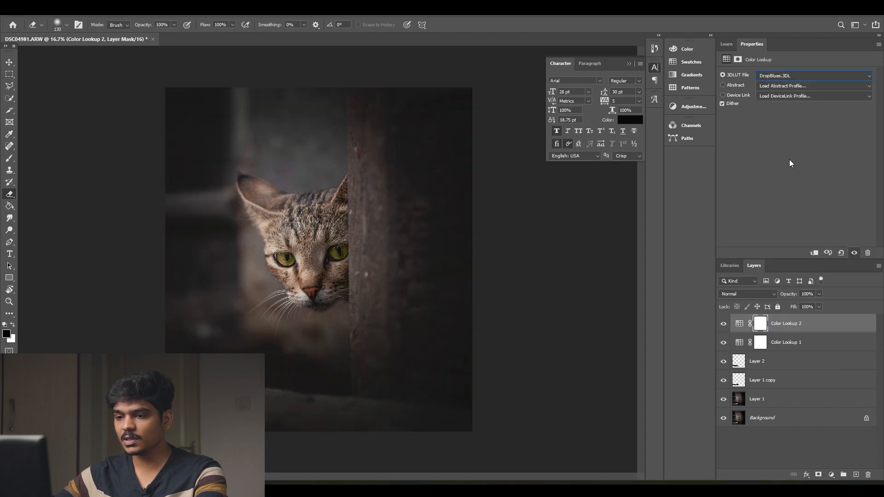